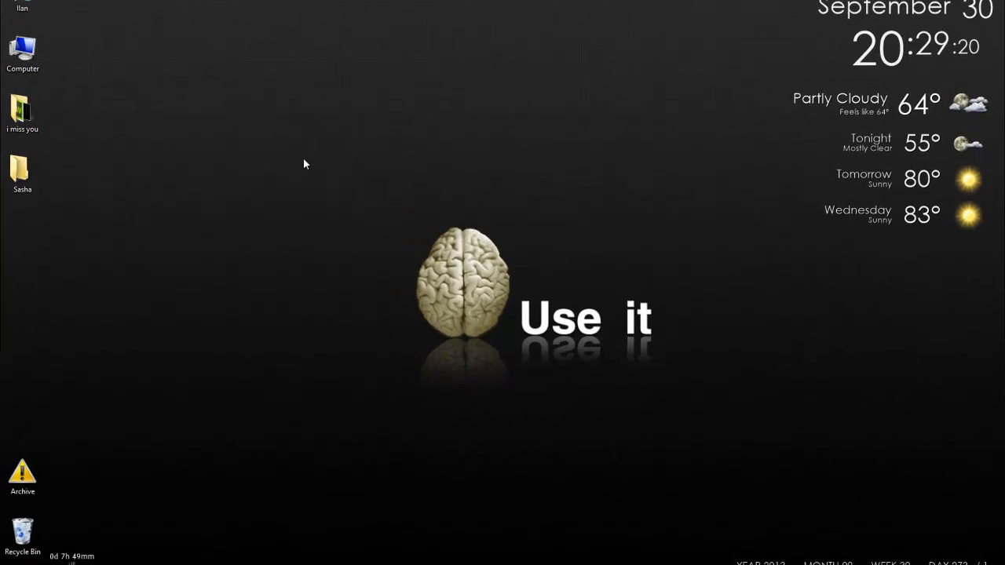
# Step: Launch Outlook 2013 by searching 'outlook' in the Windows Start menu
pyautogui.moveTo(349, 174); pyautogui.dragTo(336, 234)
pyautogui.press('super')
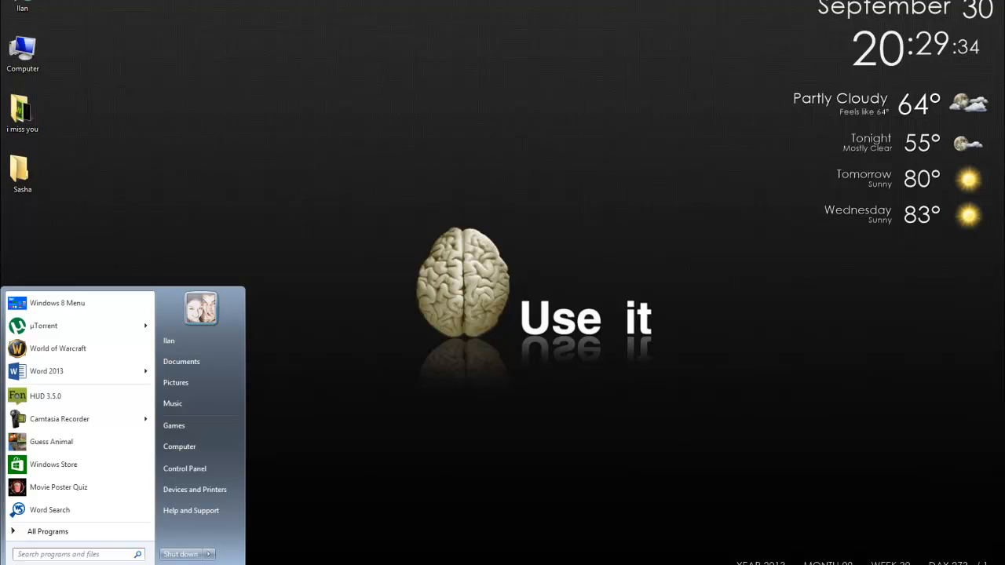
pyautogui.write('outlook')
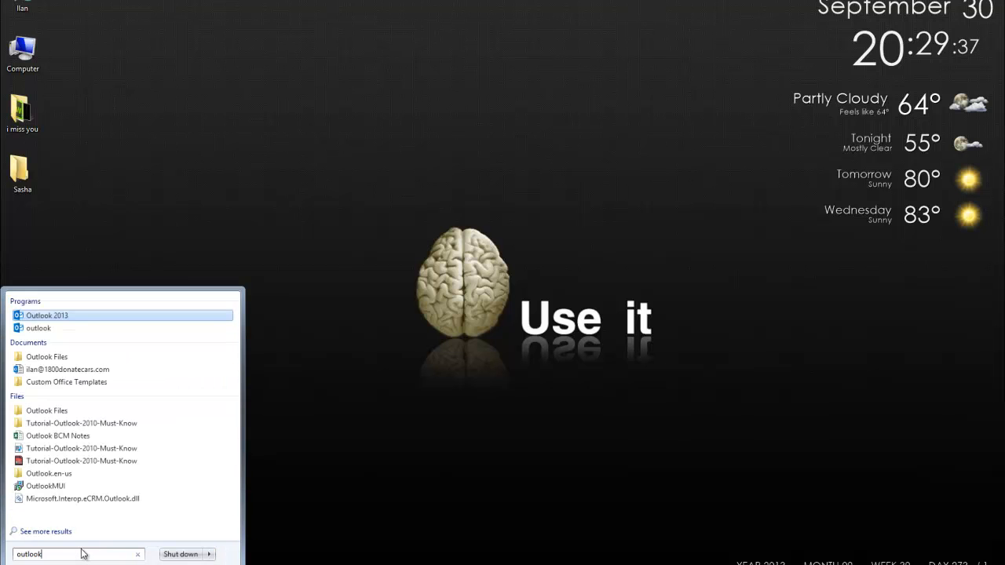
pyautogui.press('Return')
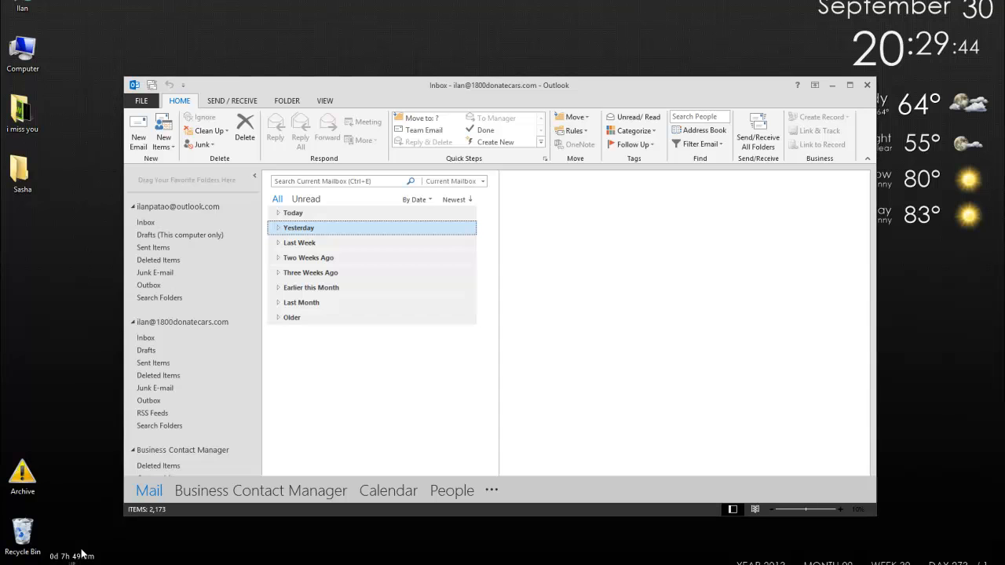
pyautogui.scroll(-2, 220, 390)
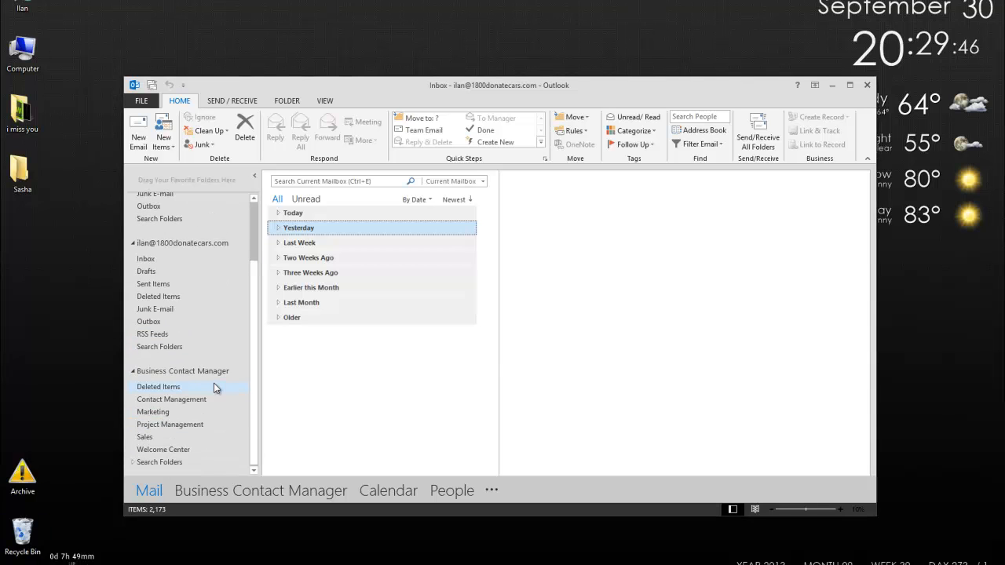
# Step: Open Business Contact Manager's Contact Management folder, showing the empty Leads list
pyautogui.click(179, 402)
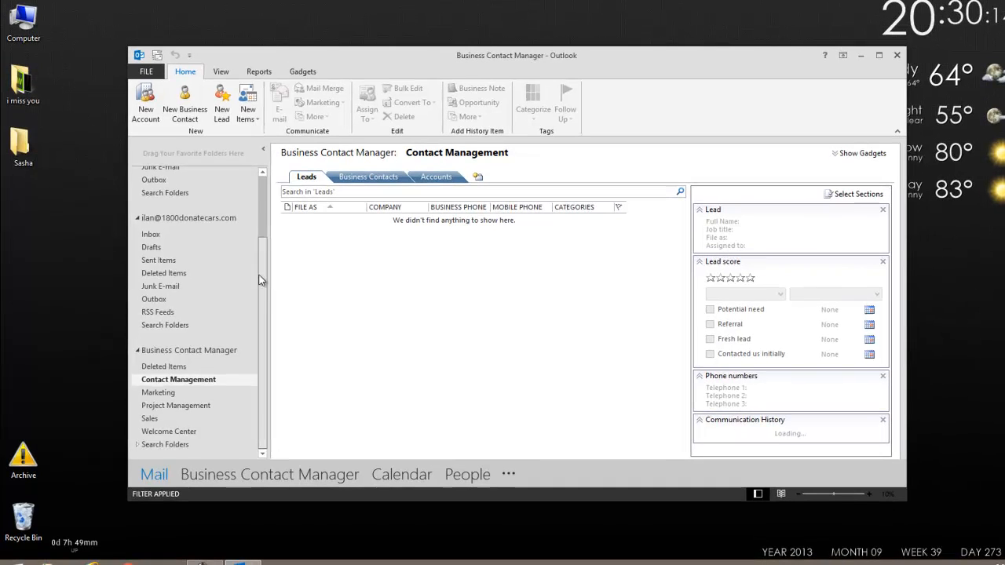
pyautogui.scroll(5, 256, 197)
pyautogui.scroll(-5, 259, 330)
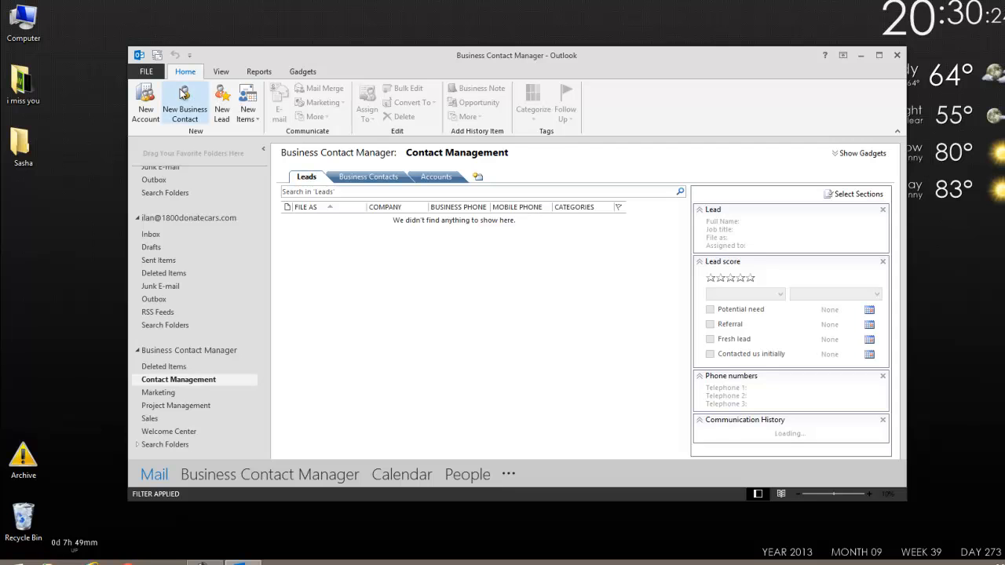
pyautogui.click(148, 73)
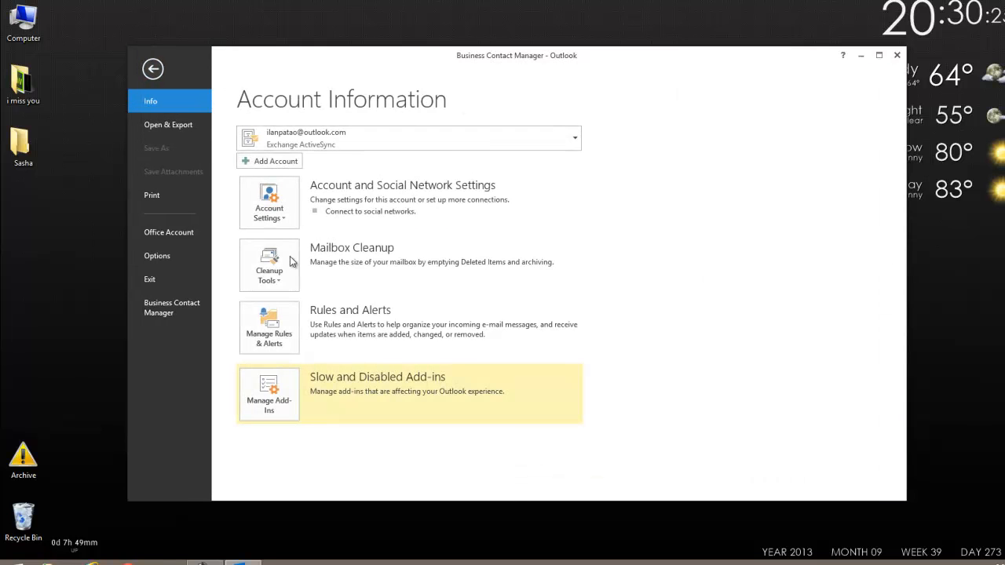
pyautogui.click(177, 307)
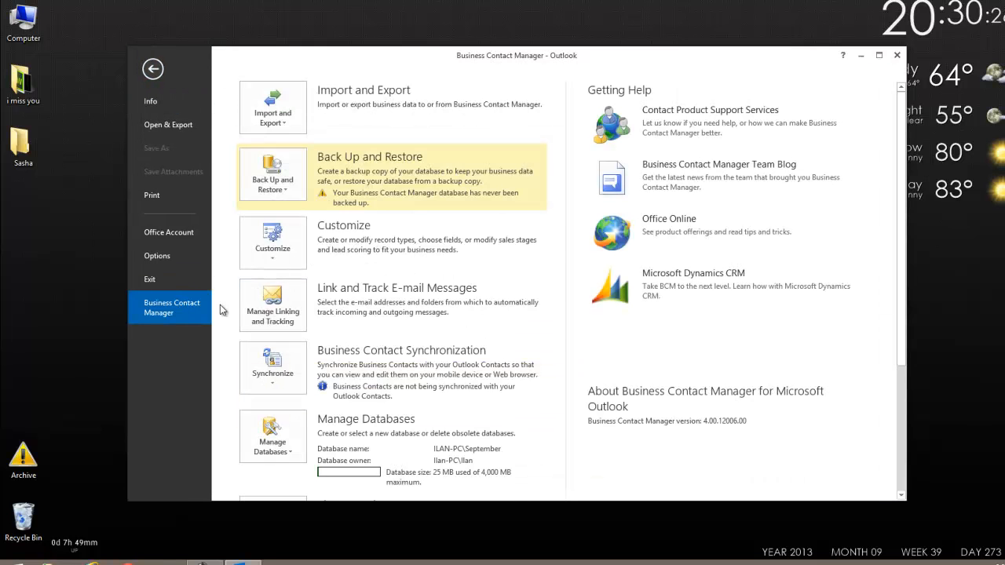
pyautogui.click(272, 110)
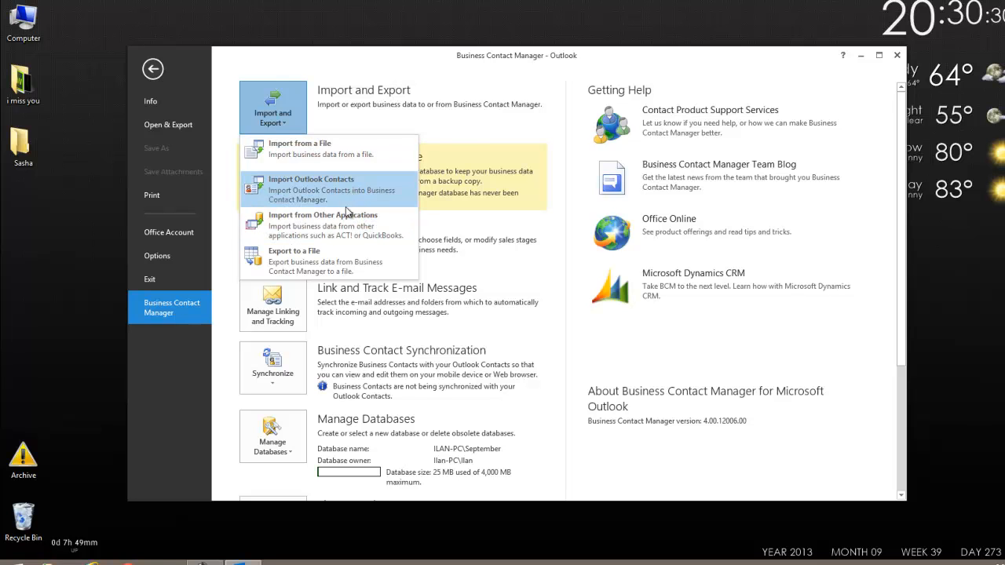
pyautogui.click(318, 188)
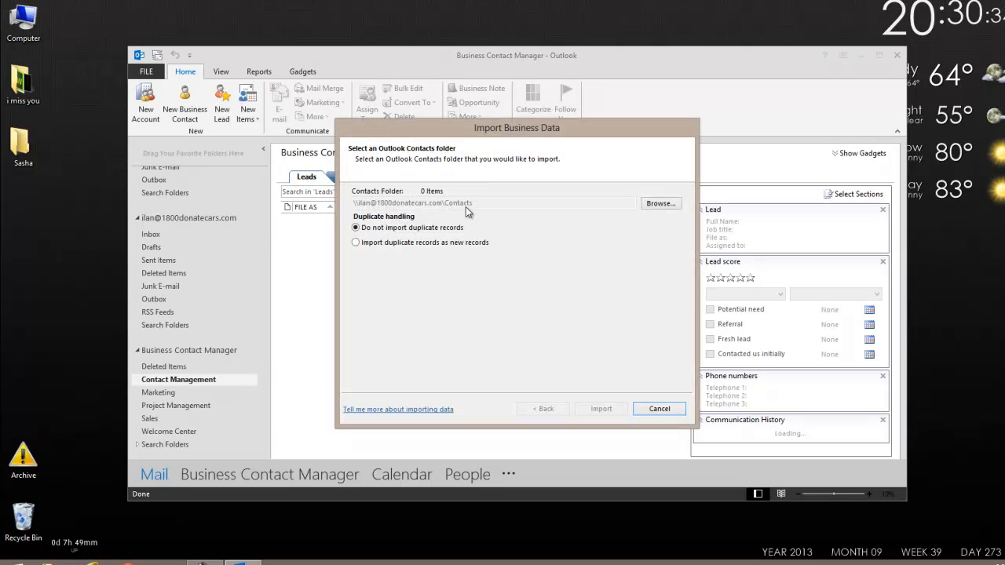
pyautogui.click(657, 203)
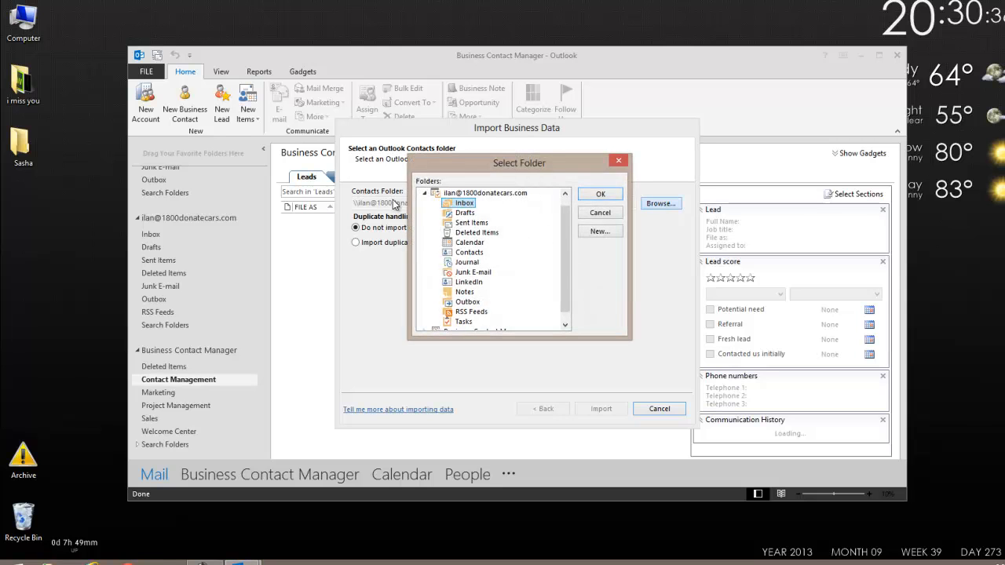
pyautogui.moveTo(567, 273); pyautogui.dragTo(565, 161)
pyautogui.click(424, 194)
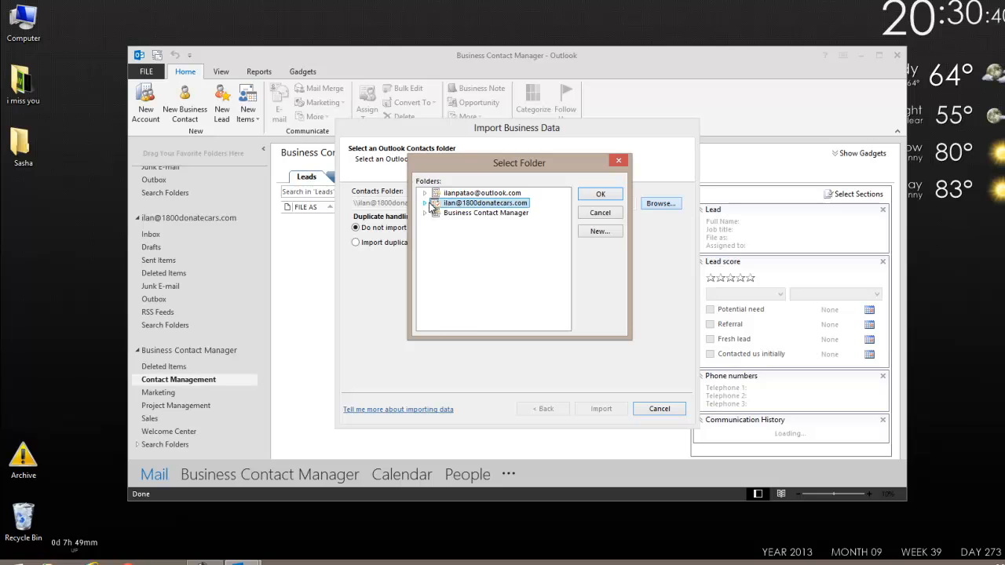
pyautogui.click(425, 203)
pyautogui.click(425, 194)
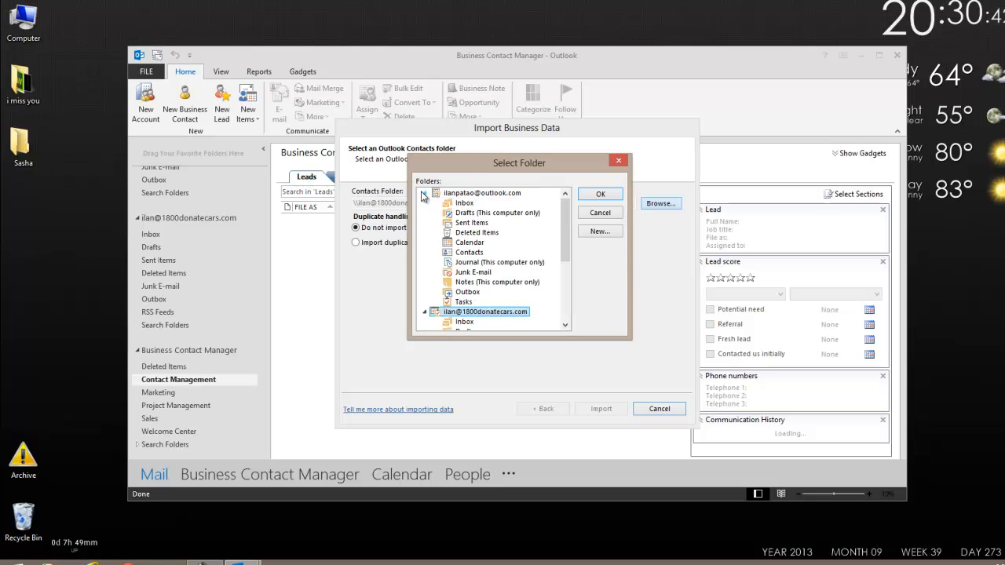
pyautogui.scroll(-2, 473, 212)
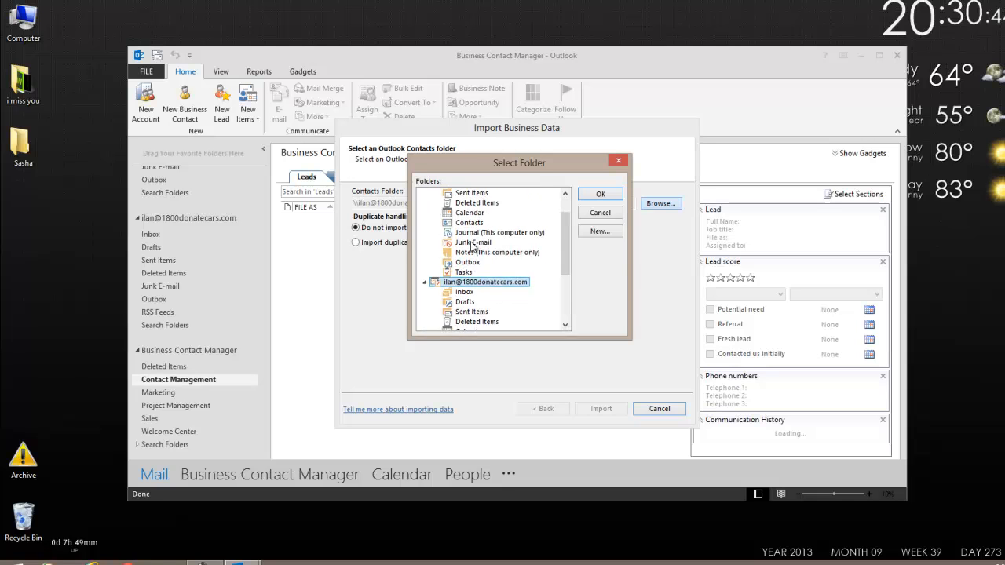
pyautogui.click(604, 215)
pyautogui.click(659, 411)
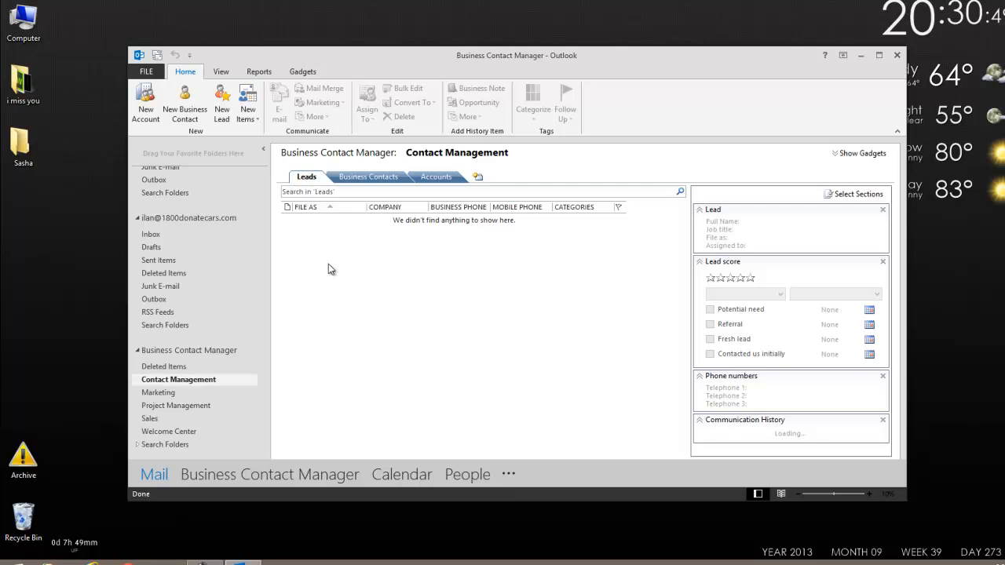
# Step: Create and save a business contact: full name, job title Technician, company Microsoft, pasted e-mail address
pyautogui.click(357, 179)
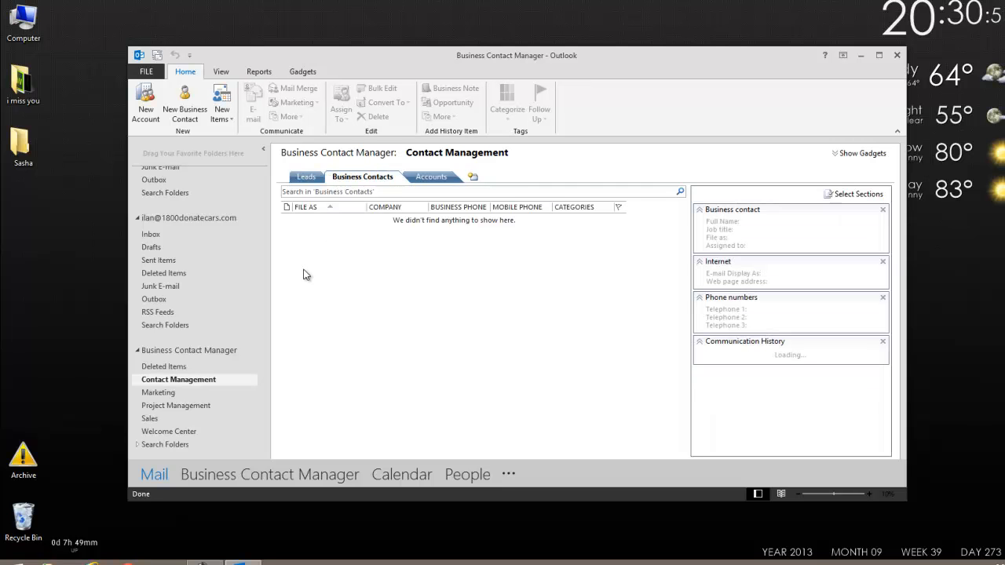
pyautogui.rightClick(349, 249)
pyautogui.click(384, 257)
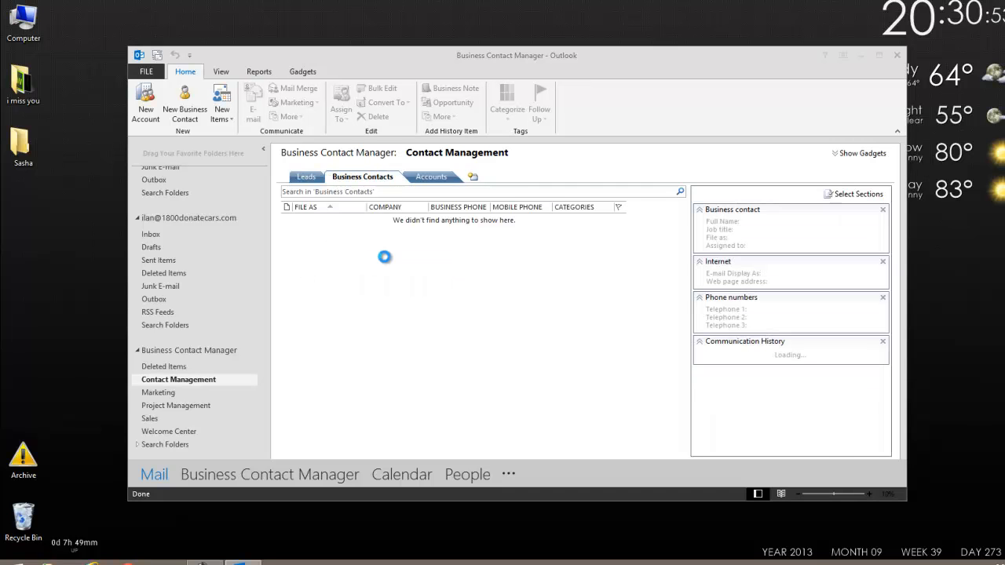
pyautogui.write('John Smith')
pyautogui.press('Tab')
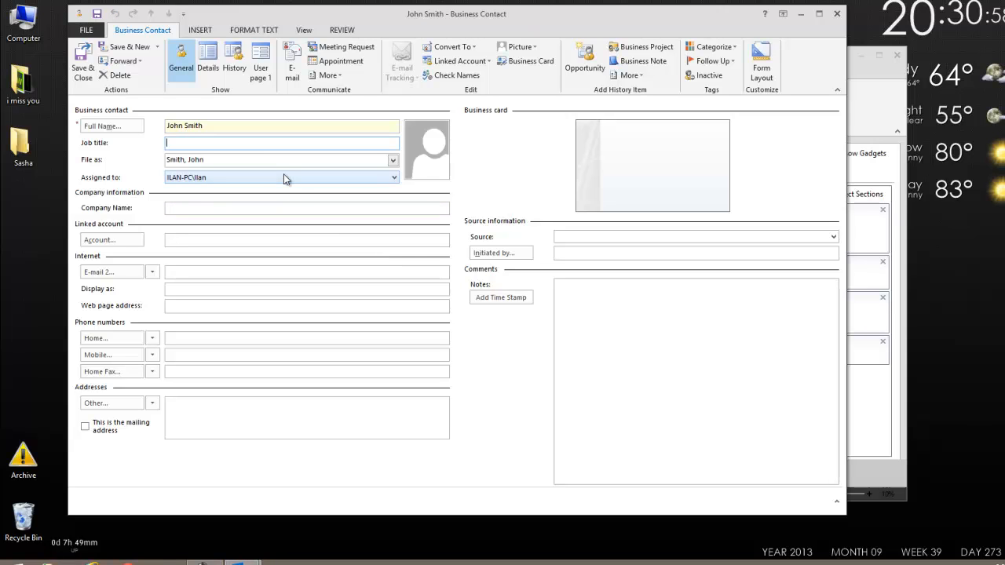
pyautogui.write('Technician')
pyautogui.press('Tab')
pyautogui.press('Tab')
pyautogui.press('Tab')
pyautogui.write('Microsoft')
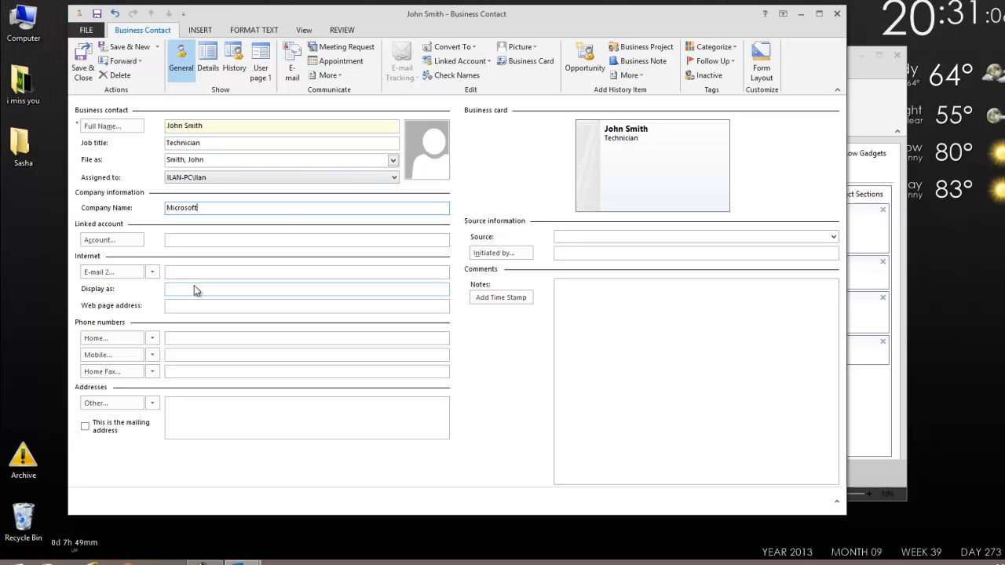
pyautogui.click(191, 272)
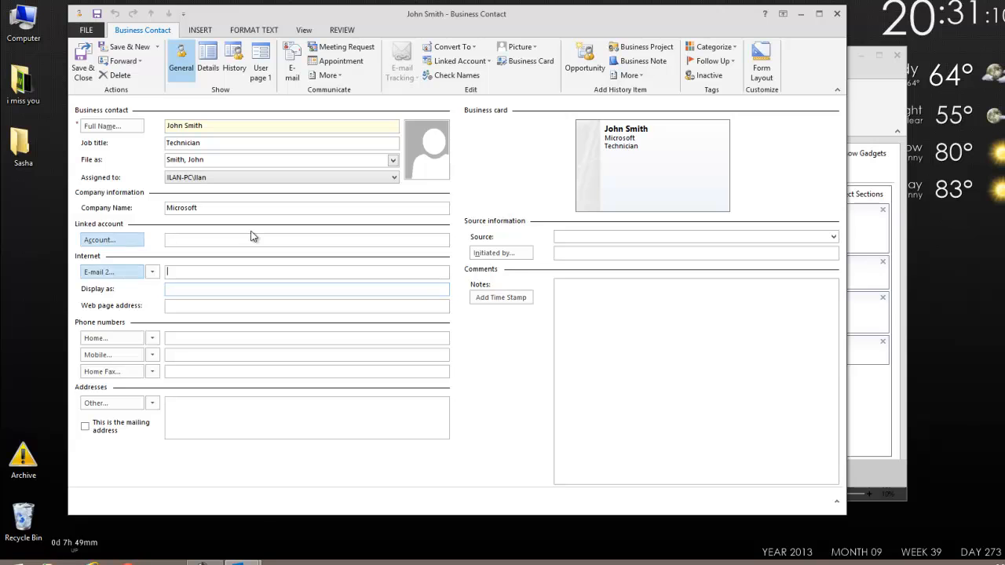
pyautogui.hotkey('ctrl', 'v')
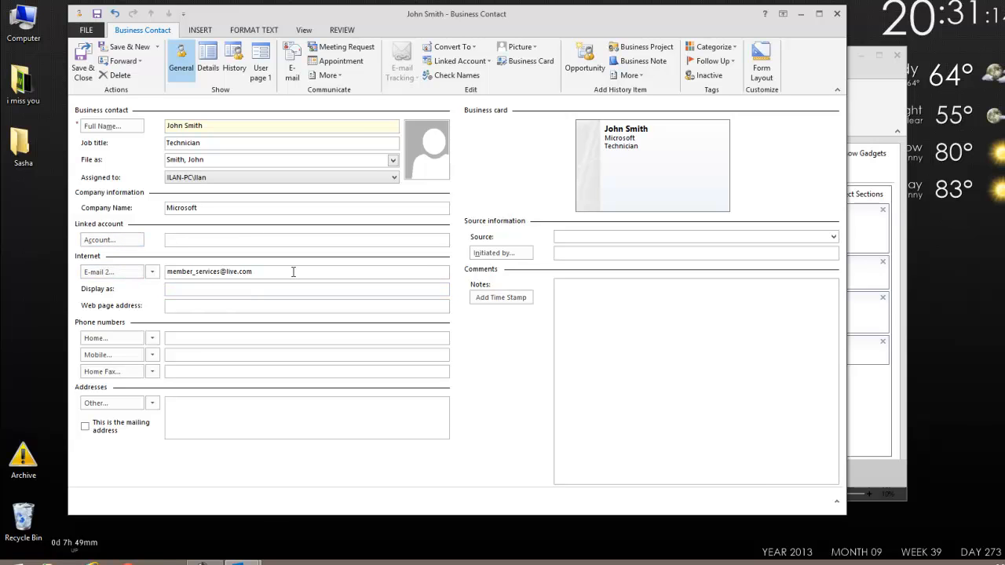
pyautogui.click(83, 69)
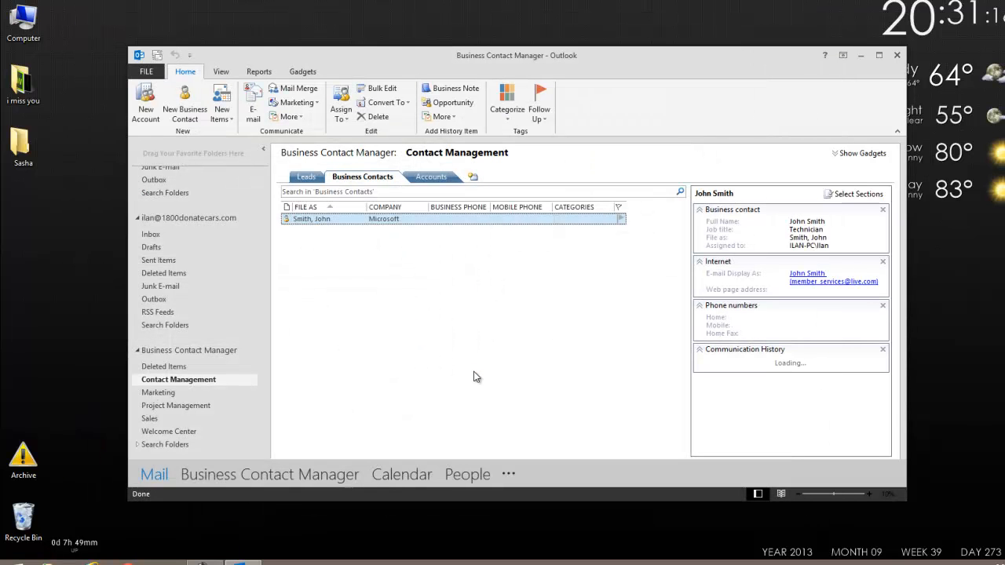
# Step: Open the saved contact, check its empty Communication History and General details, then save and close
pyautogui.doubleClick(360, 221)
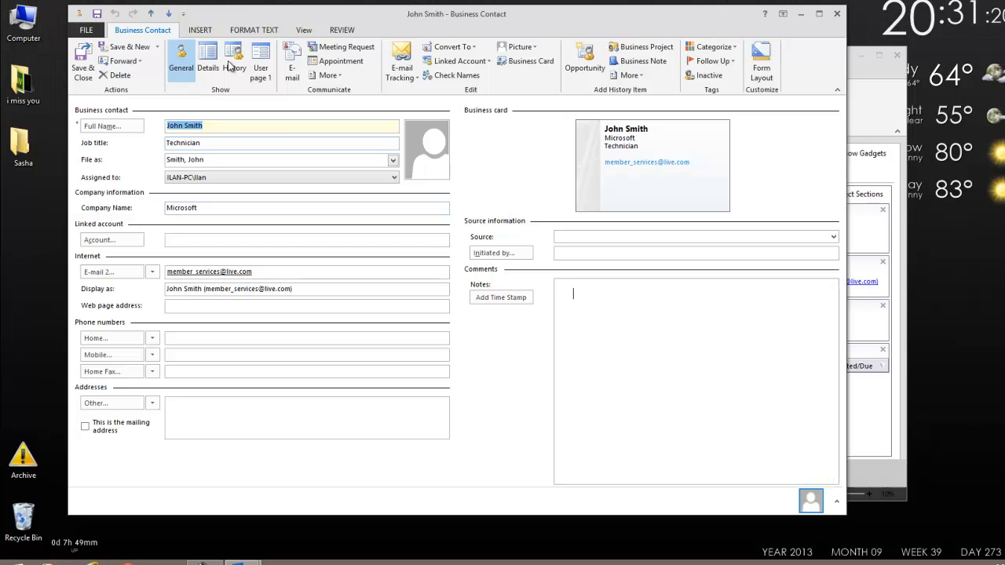
pyautogui.click(231, 52)
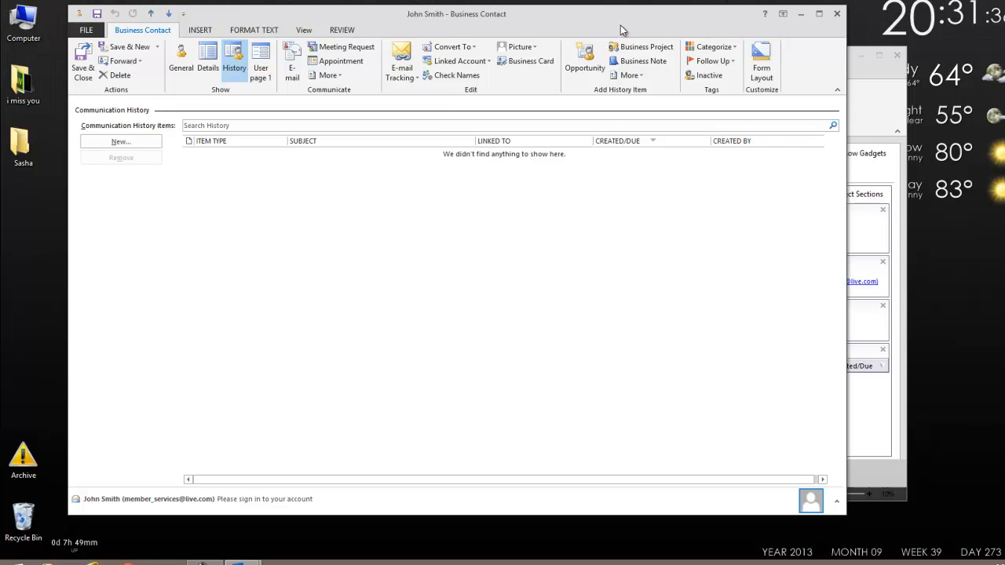
pyautogui.moveTo(483, 20)
pyautogui.mouseDown()
pyautogui.moveTo(524, 338)
pyautogui.moveTo(485, 16)
pyautogui.mouseUp()
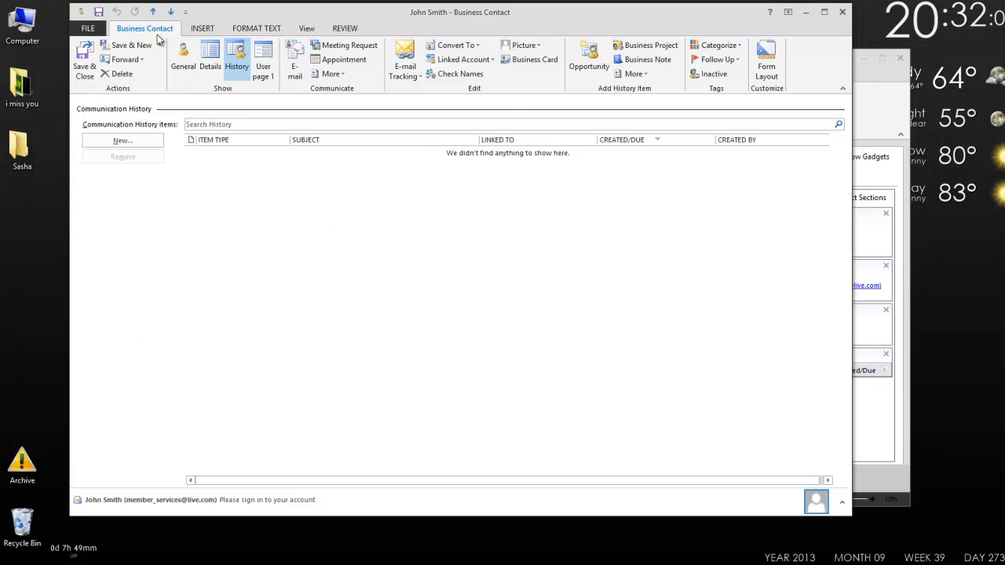
pyautogui.click(183, 59)
pyautogui.moveTo(267, 270); pyautogui.dragTo(82, 271)
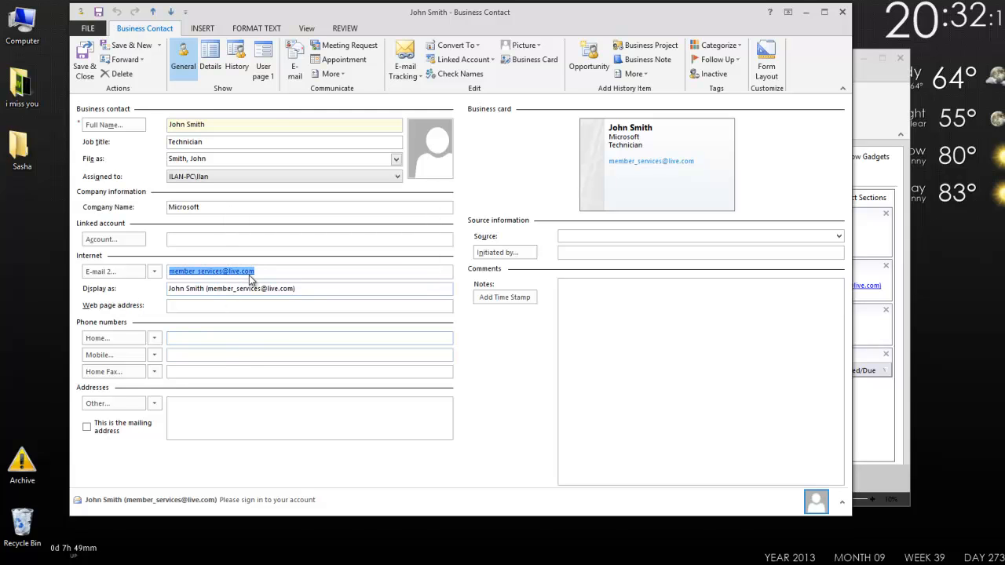
pyautogui.moveTo(237, 272)
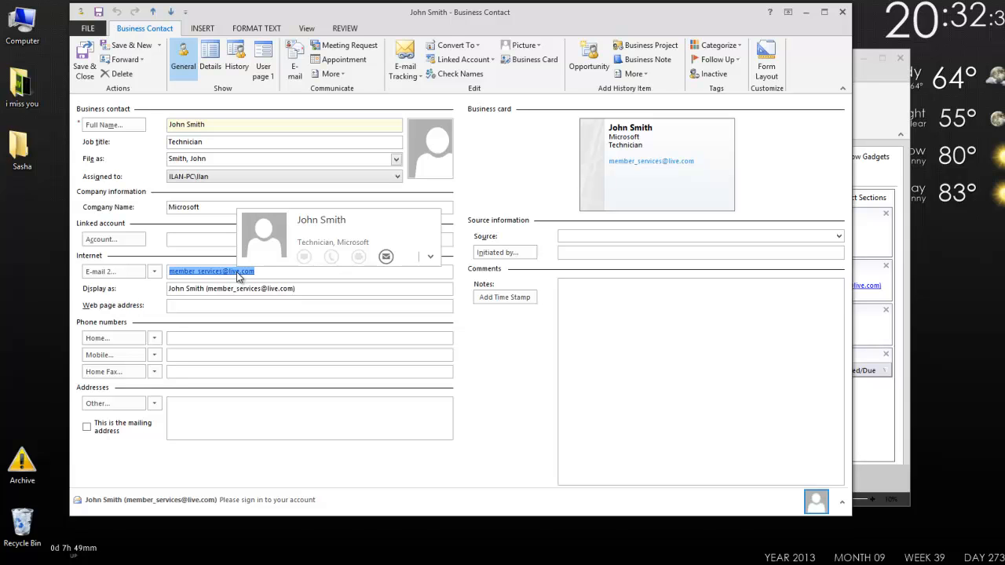
pyautogui.click(236, 58)
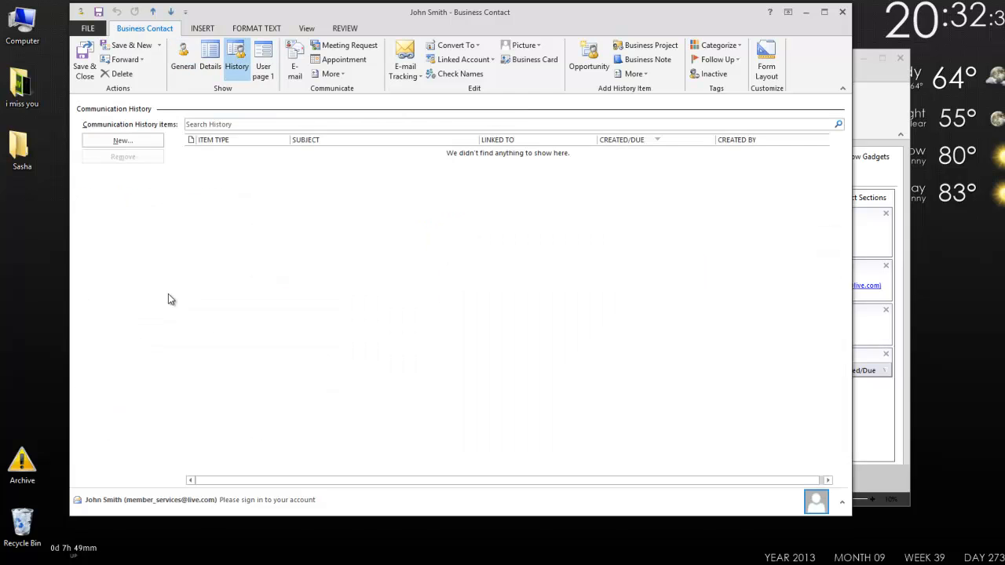
pyautogui.click(84, 63)
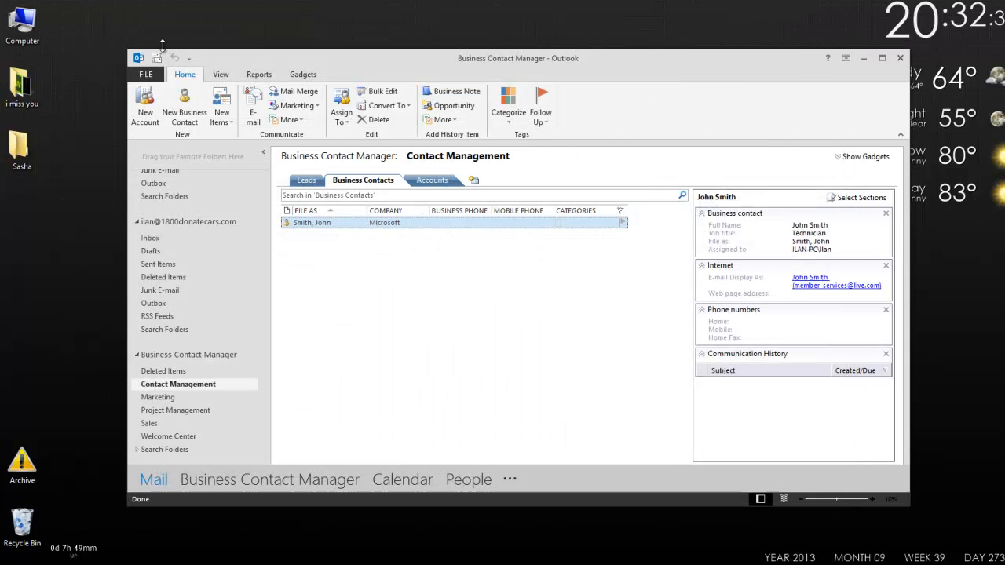
# Step: In Manage Linking and Tracking, have the Outlook.com account's Inbox folder tracked
pyautogui.click(149, 80)
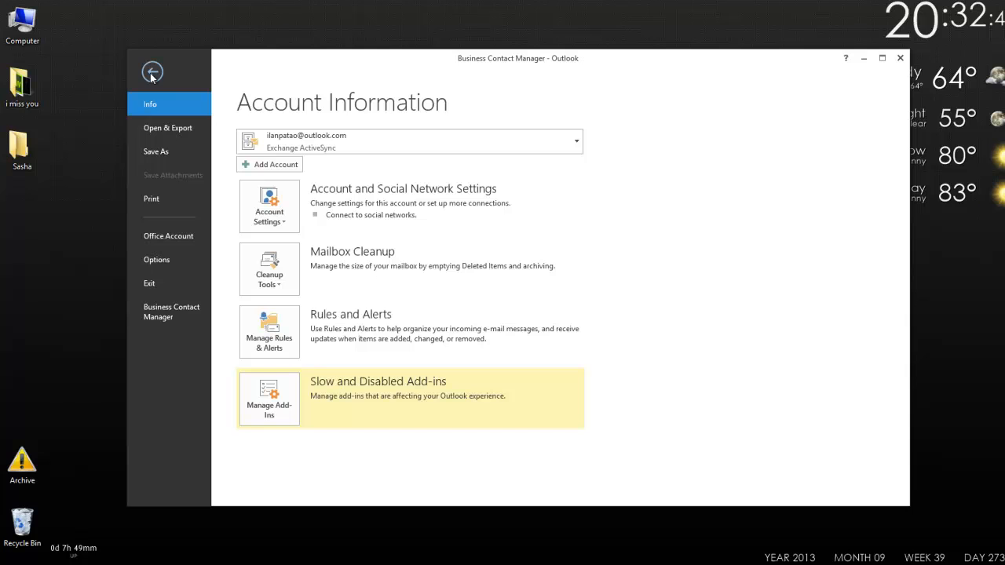
pyautogui.click(168, 315)
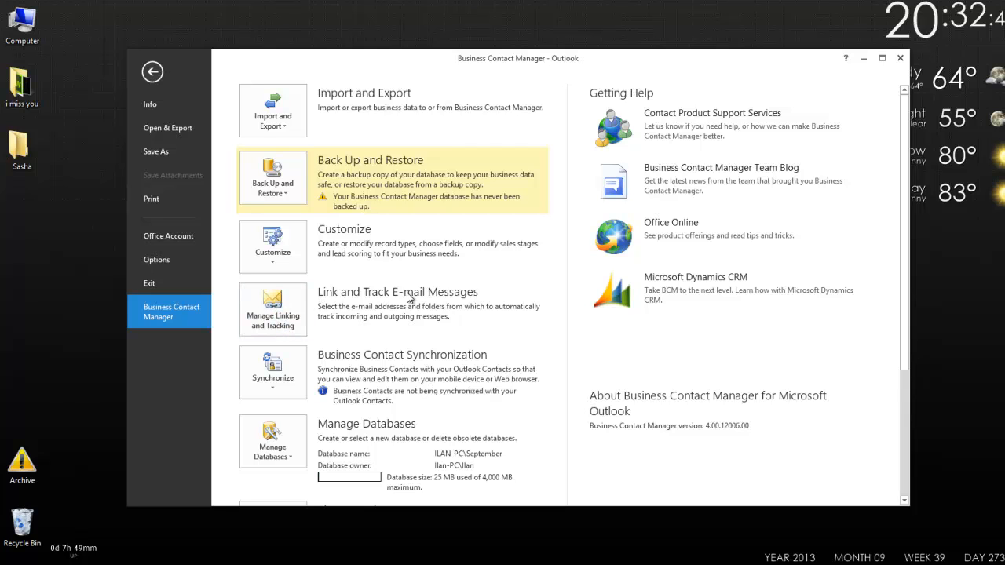
pyautogui.click(264, 313)
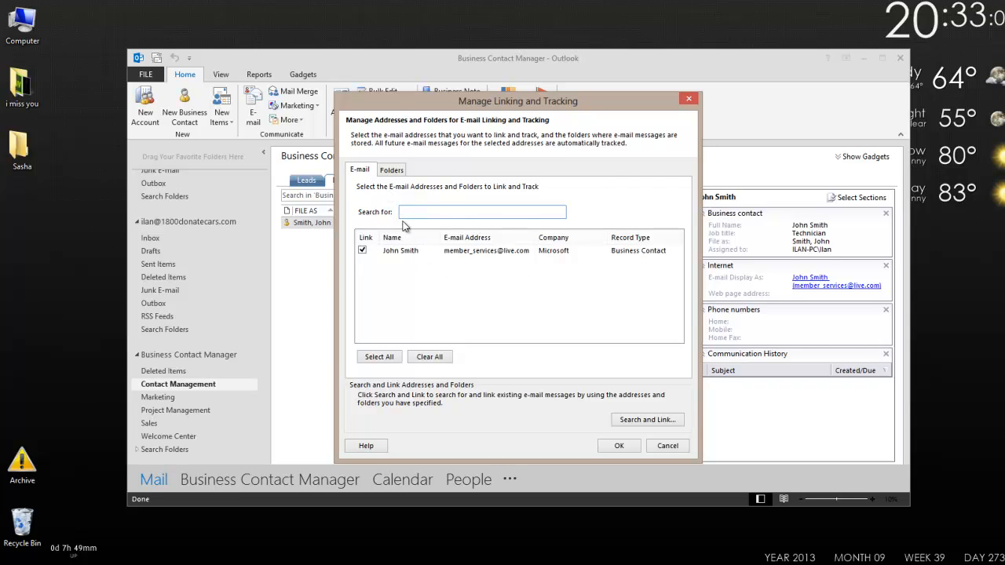
pyautogui.click(386, 171)
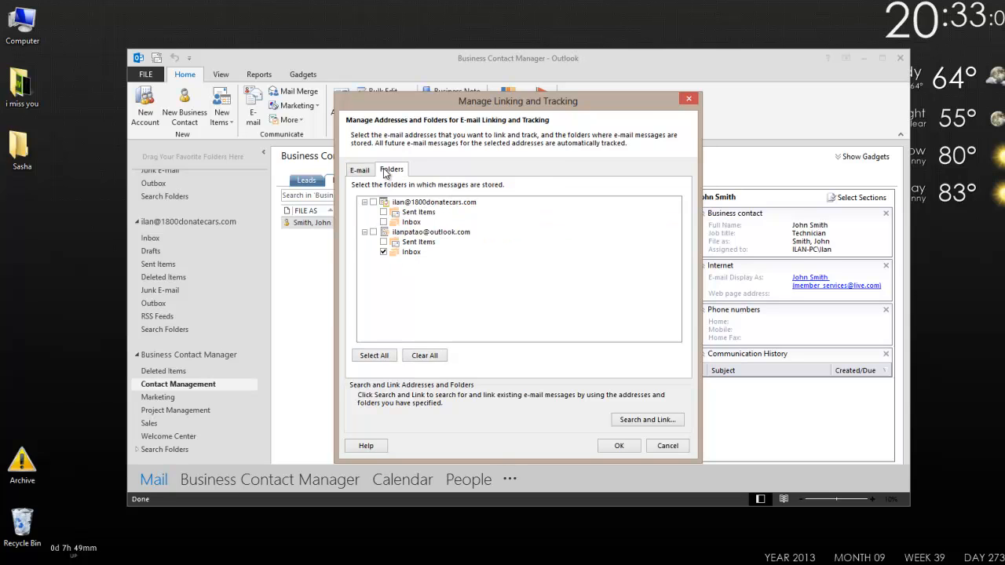
pyautogui.click(384, 252)
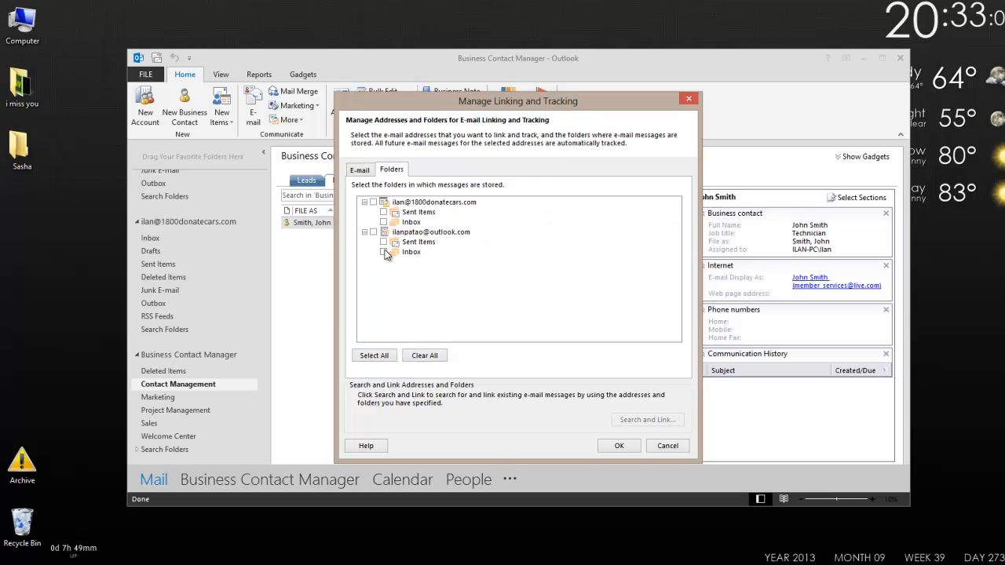
pyautogui.click(383, 252)
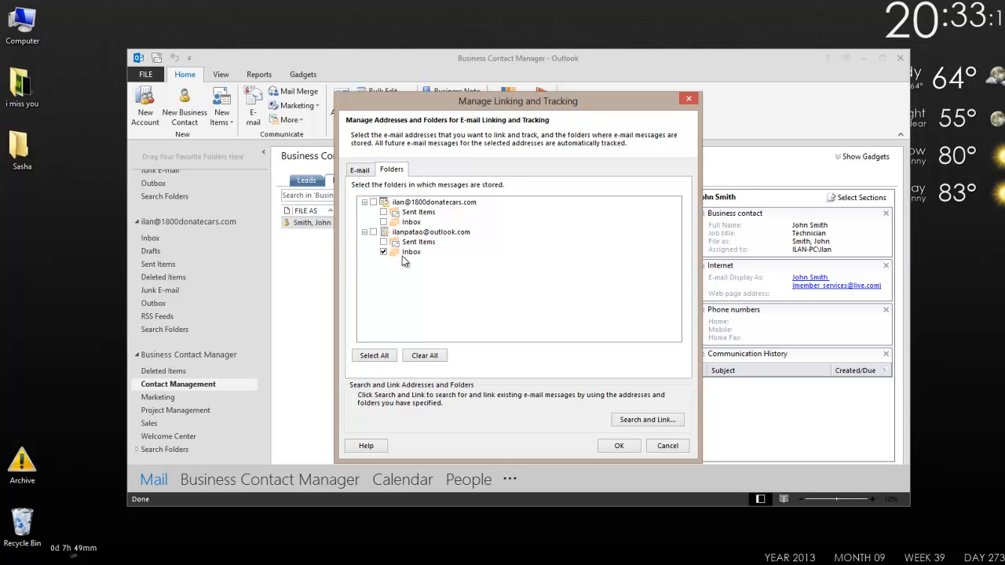
pyautogui.click(383, 251)
# Step: Run Search and Link for existing e-mails, which reports 'Unable to link your emails'
pyautogui.click(652, 420)
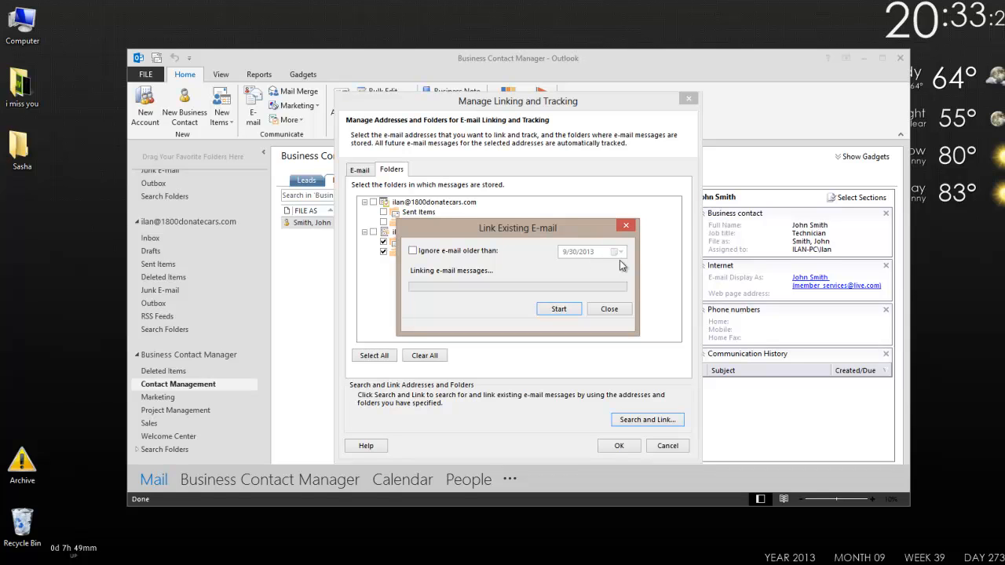
pyautogui.click(559, 309)
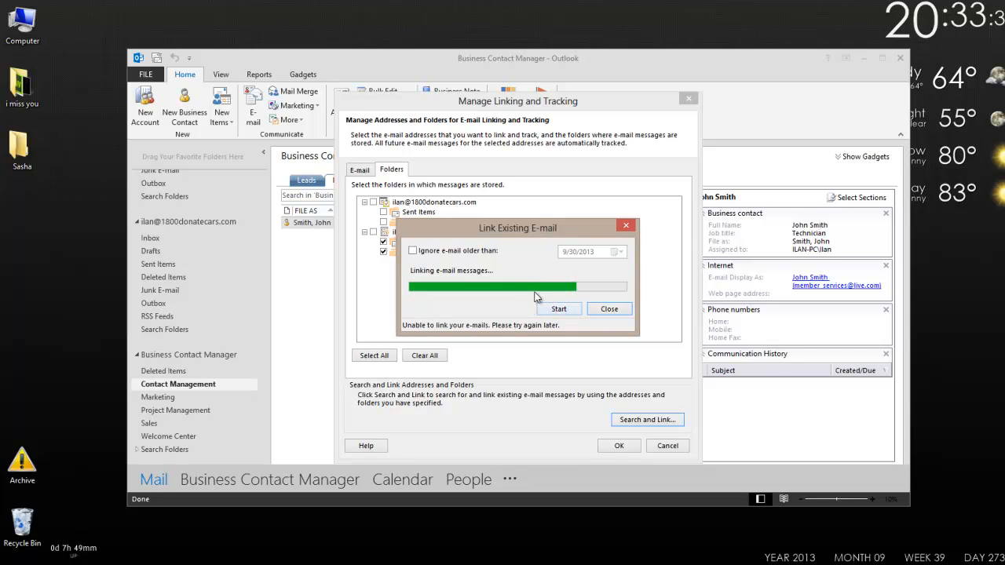
pyautogui.click(555, 309)
pyautogui.click(620, 311)
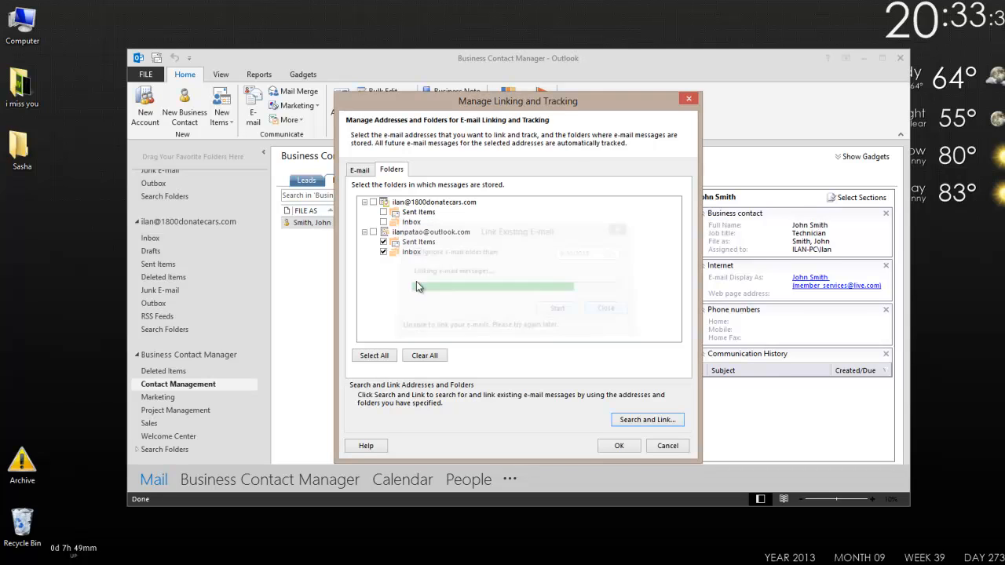
pyautogui.click(648, 420)
pyautogui.click(556, 310)
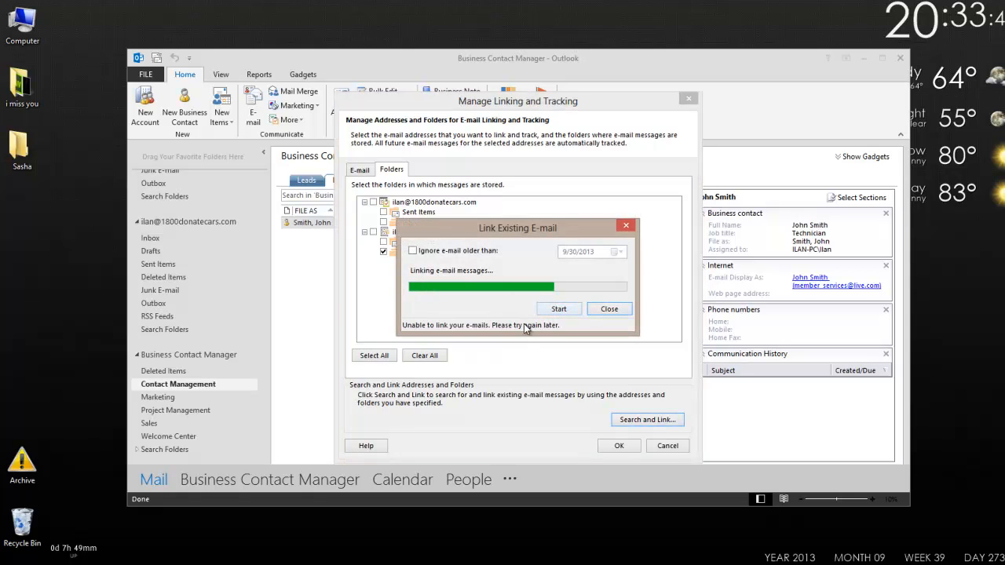
pyautogui.click(610, 309)
# Step: Confirm the linking settings and view the linked 'Please sign in to your account' e-mail in the contact's history
pyautogui.click(619, 446)
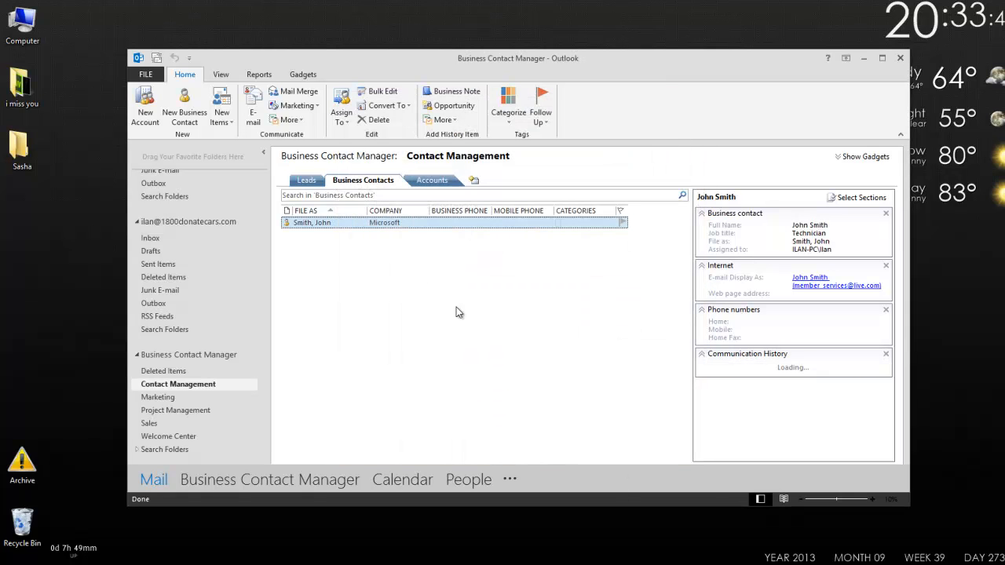
pyautogui.doubleClick(342, 226)
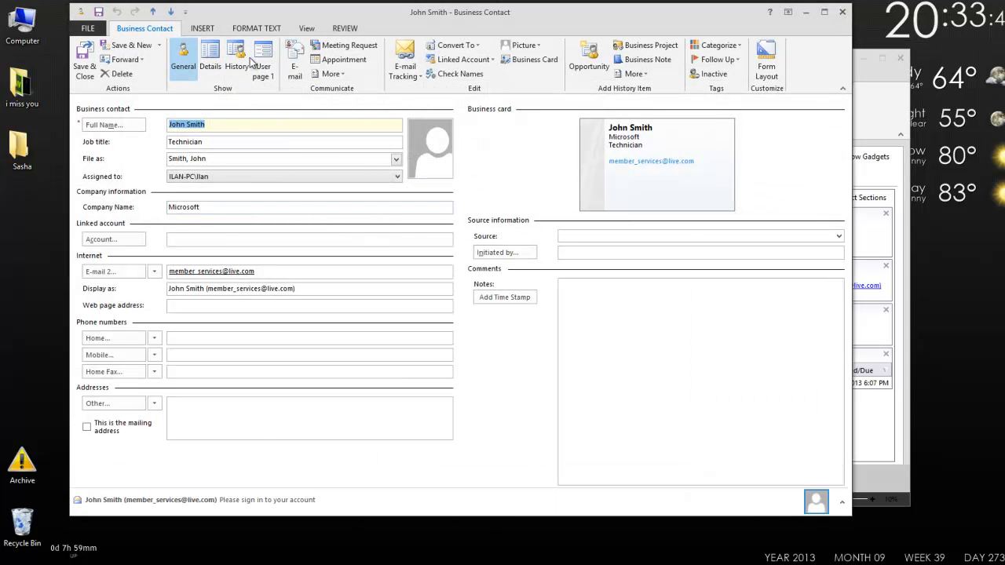
pyautogui.click(235, 55)
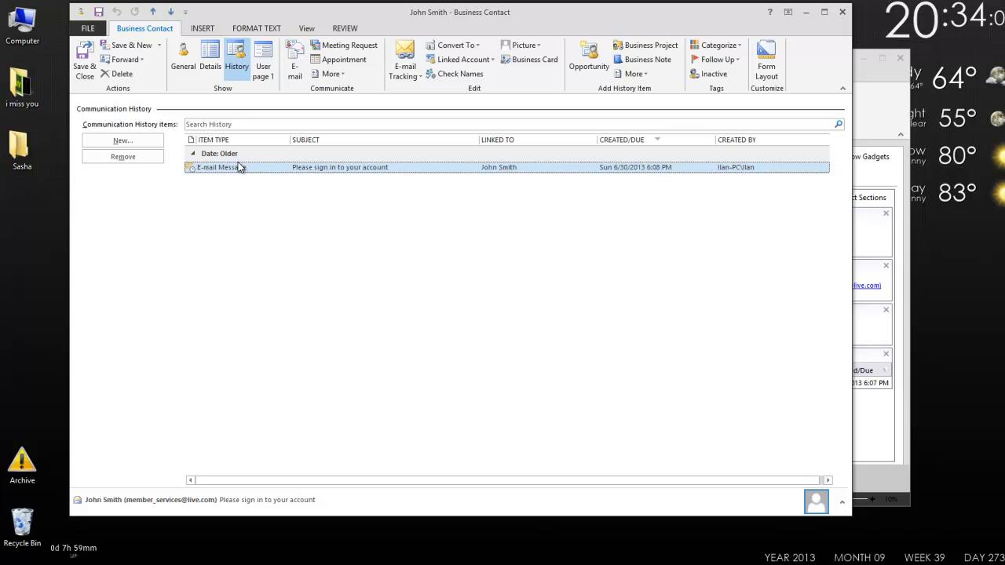
pyautogui.doubleClick(467, 167)
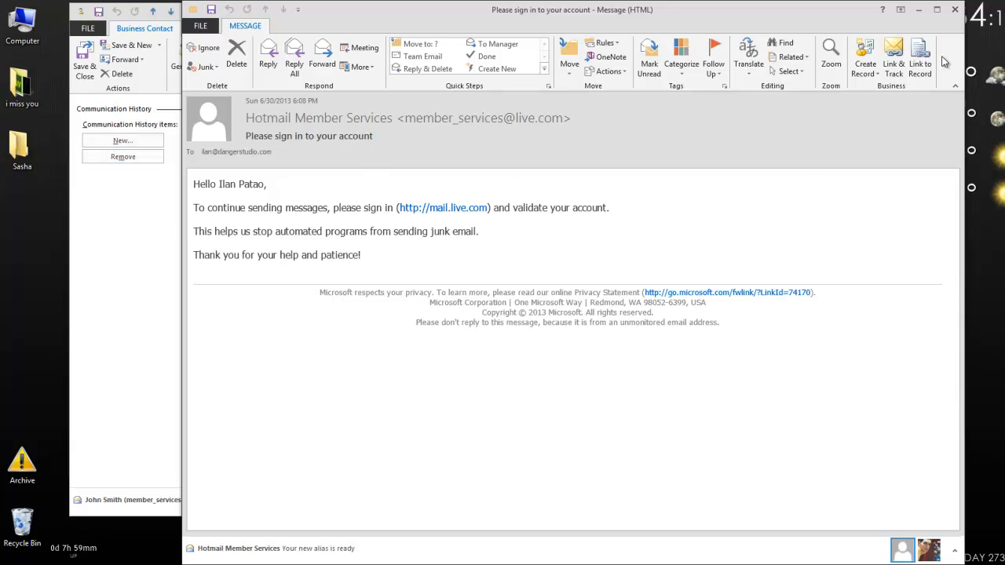
pyautogui.click(957, 13)
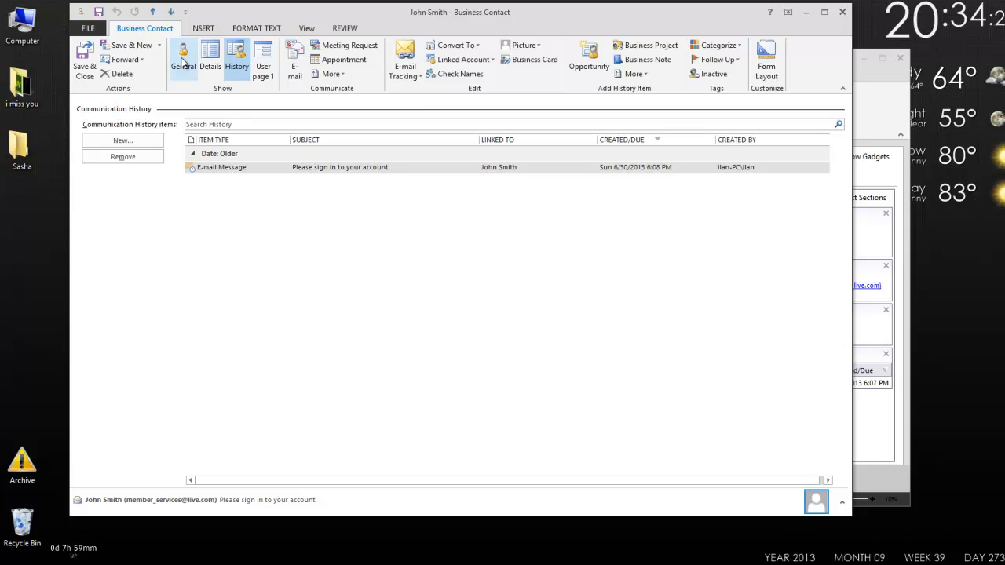
# Step: Return to the contact's General details and save and close the form
pyautogui.click(183, 61)
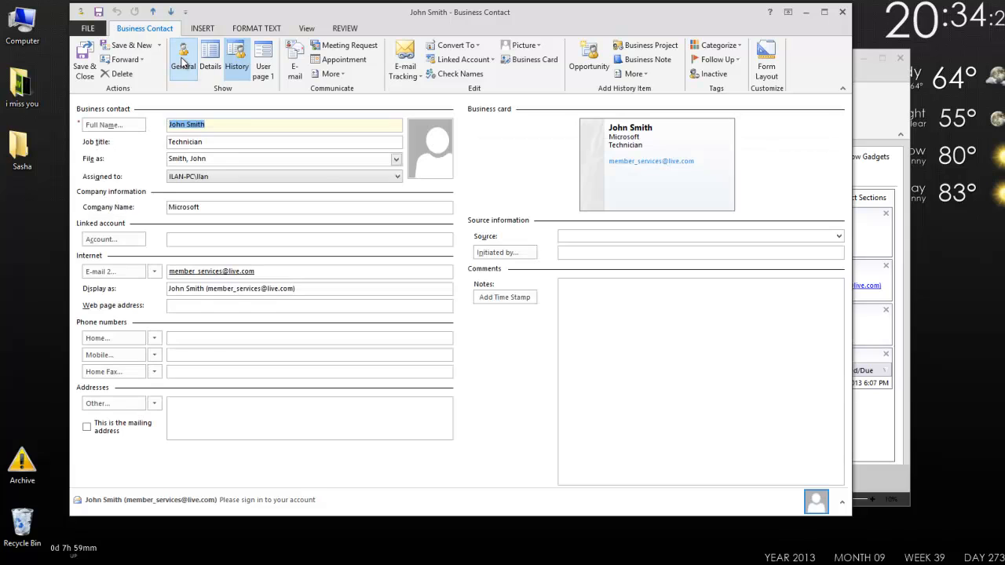
pyautogui.doubleClick(264, 275)
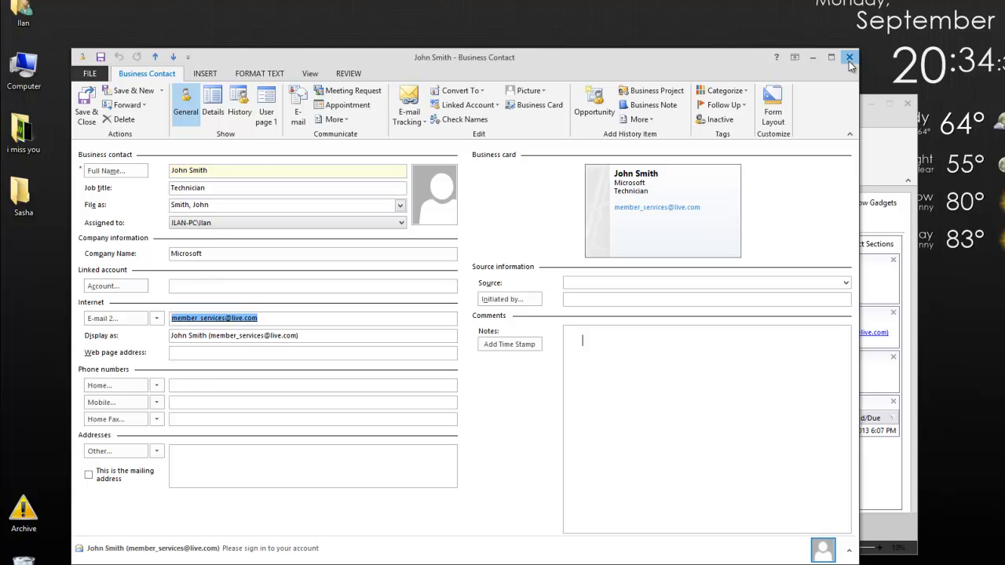
pyautogui.click(849, 60)
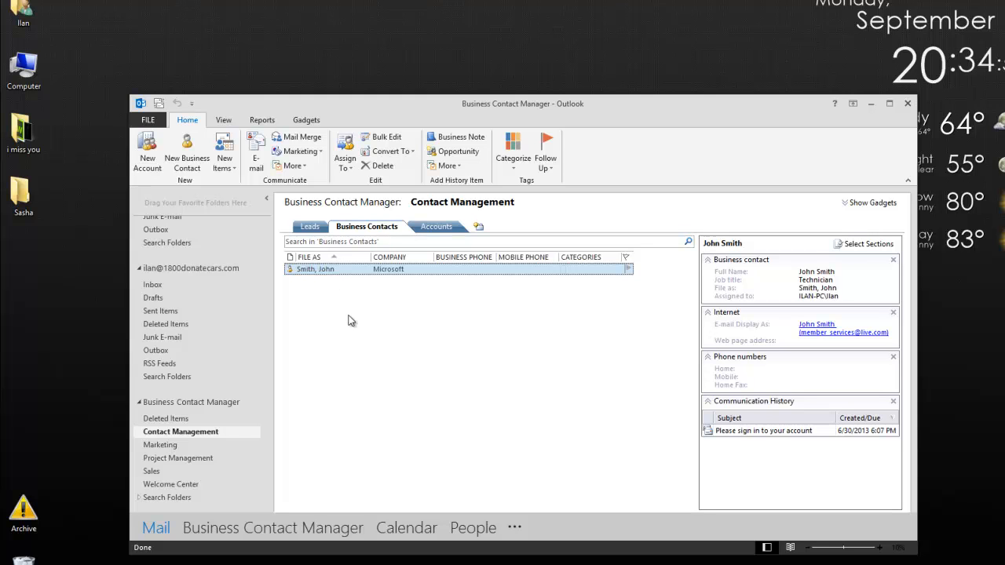
pyautogui.doubleClick(343, 269)
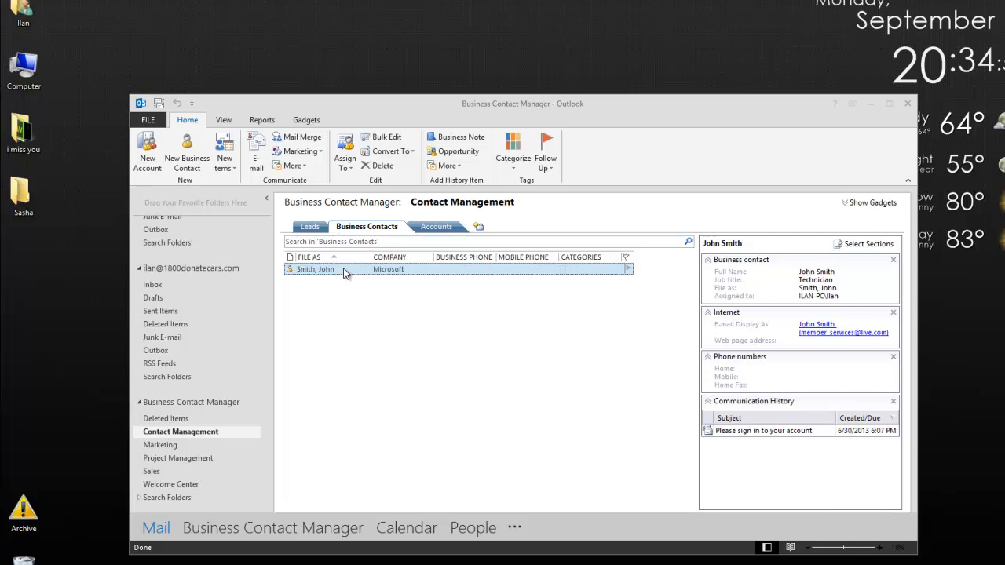
pyautogui.click(240, 106)
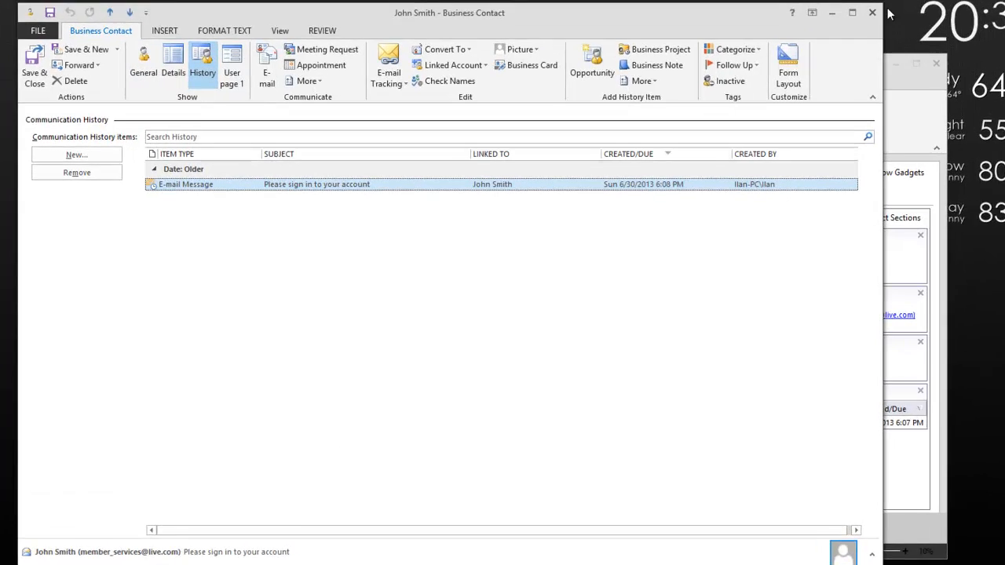
pyautogui.click(850, 58)
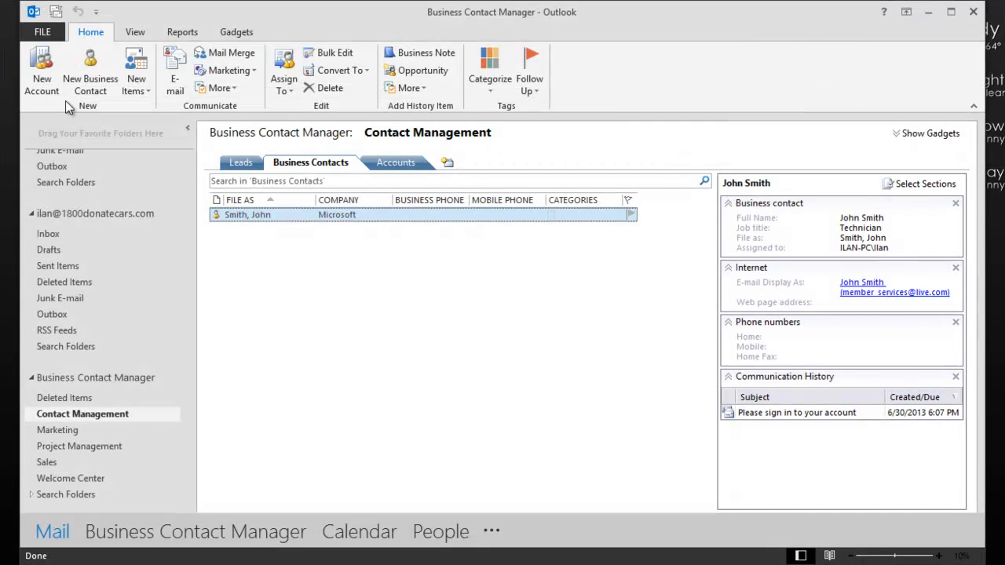
pyautogui.click(47, 36)
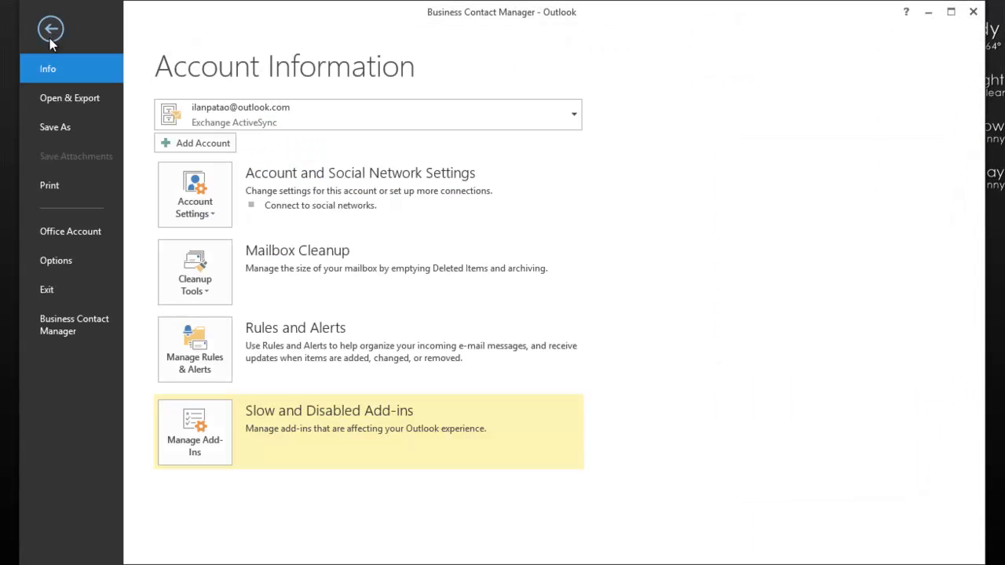
pyautogui.click(58, 328)
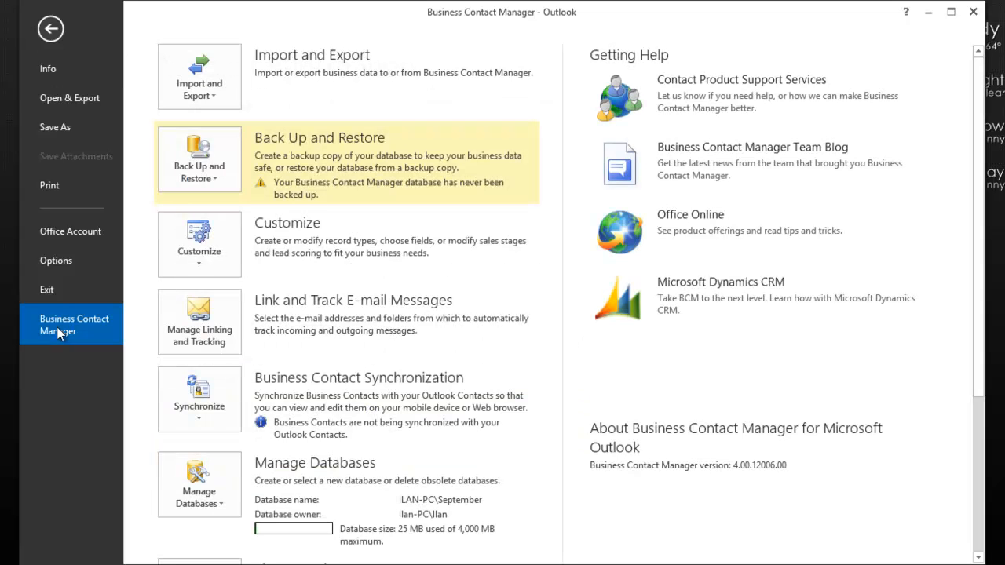
pyautogui.click(218, 351)
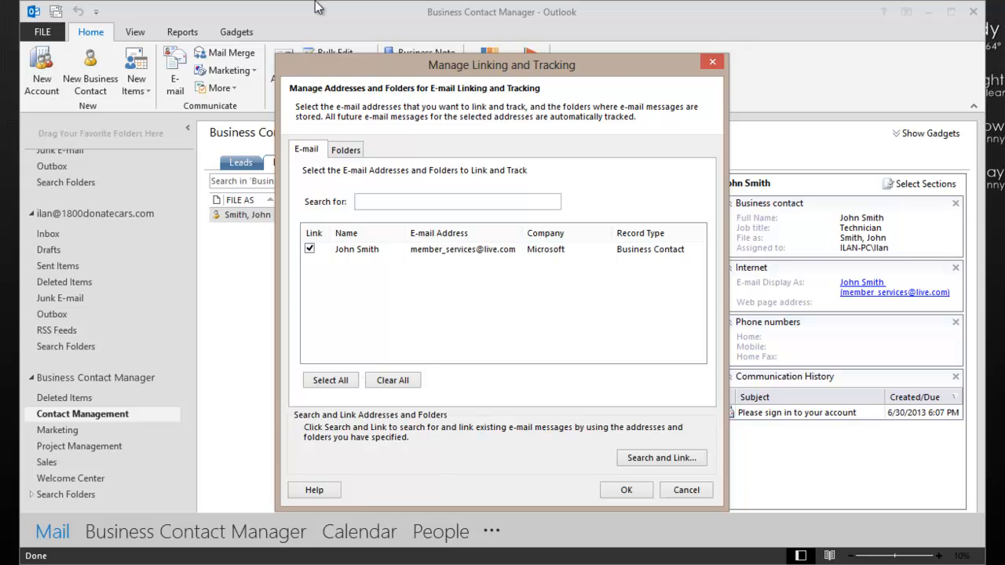
pyautogui.click(393, 380)
pyautogui.click(309, 249)
pyautogui.click(355, 149)
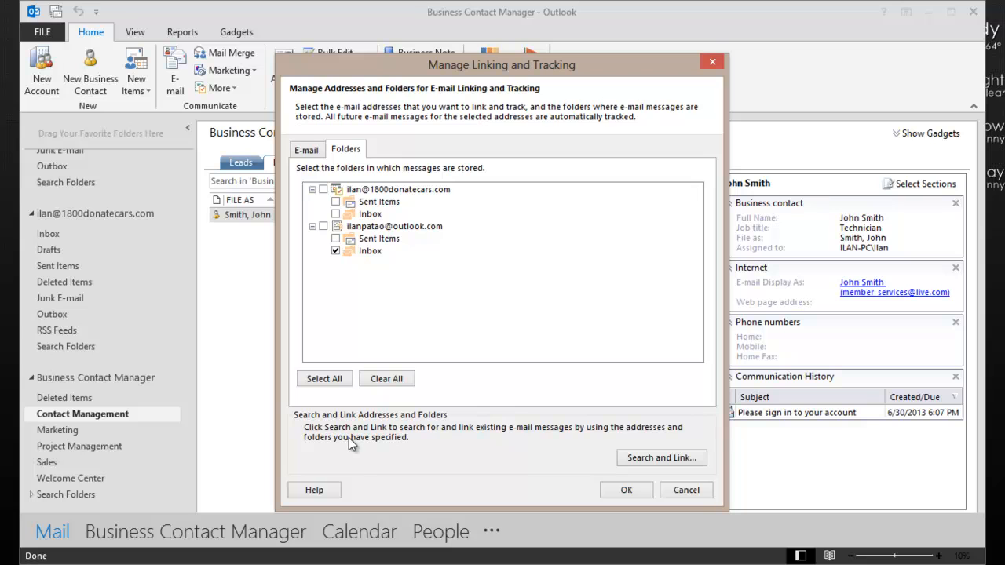
pyautogui.click(338, 250)
pyautogui.click(338, 250)
pyautogui.click(335, 239)
pyautogui.click(336, 202)
pyautogui.click(647, 459)
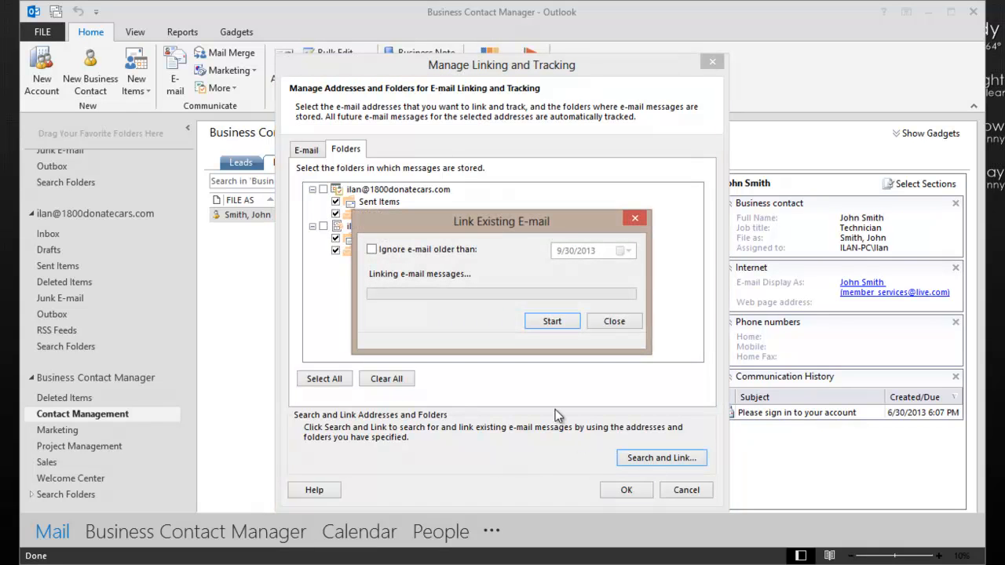
pyautogui.click(554, 320)
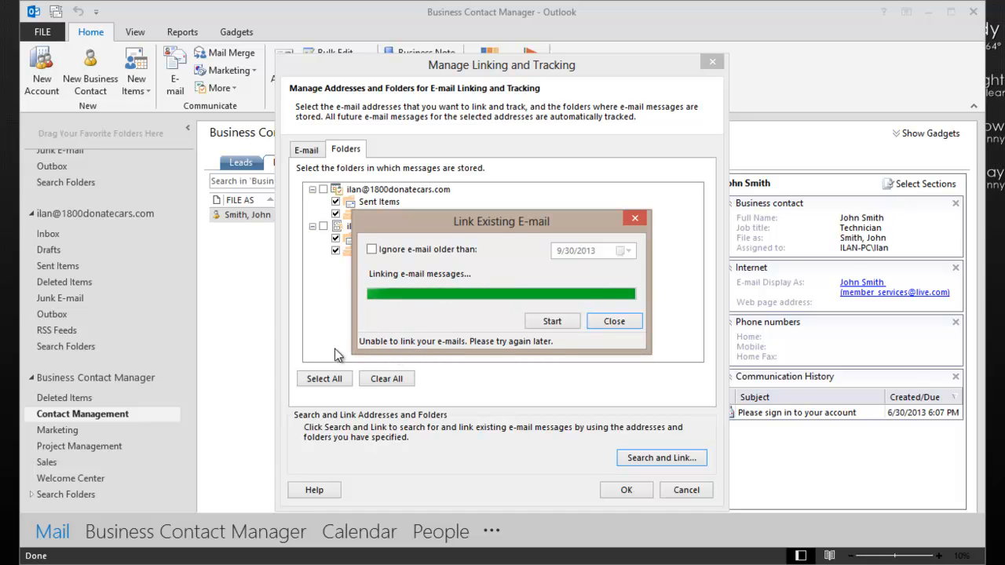
pyautogui.click(614, 322)
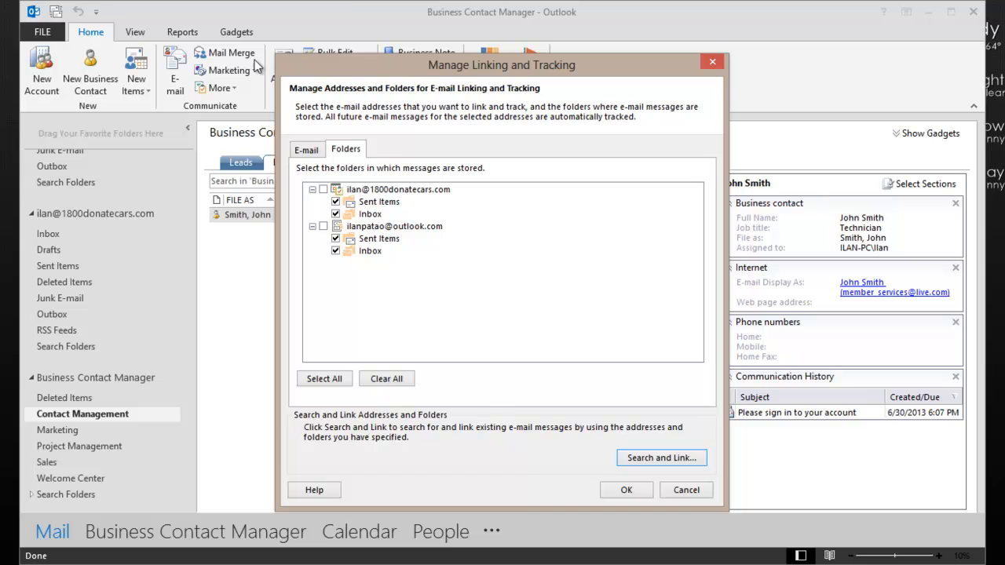
pyautogui.click(336, 251)
pyautogui.click(336, 238)
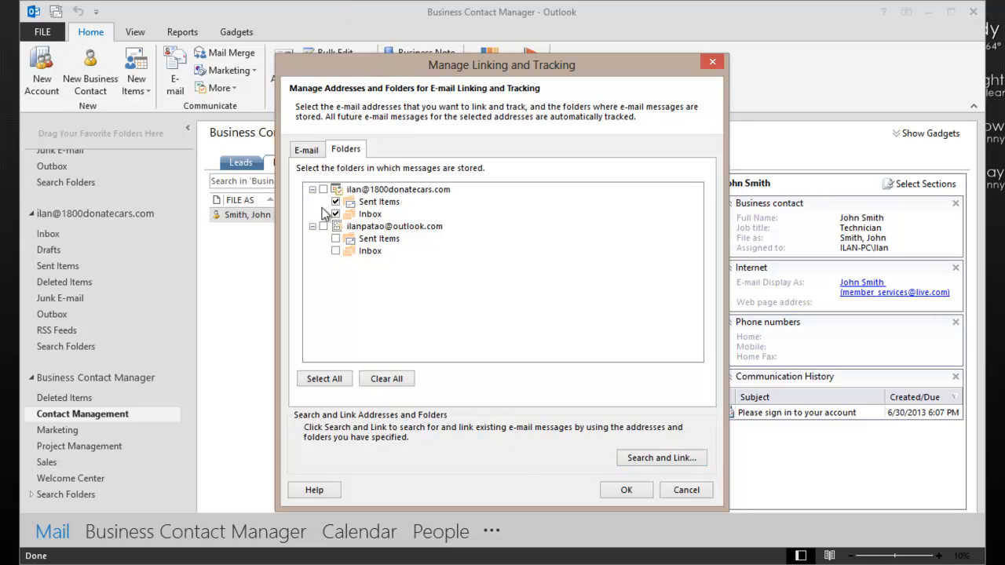
pyautogui.click(336, 213)
pyautogui.click(337, 202)
pyautogui.click(686, 490)
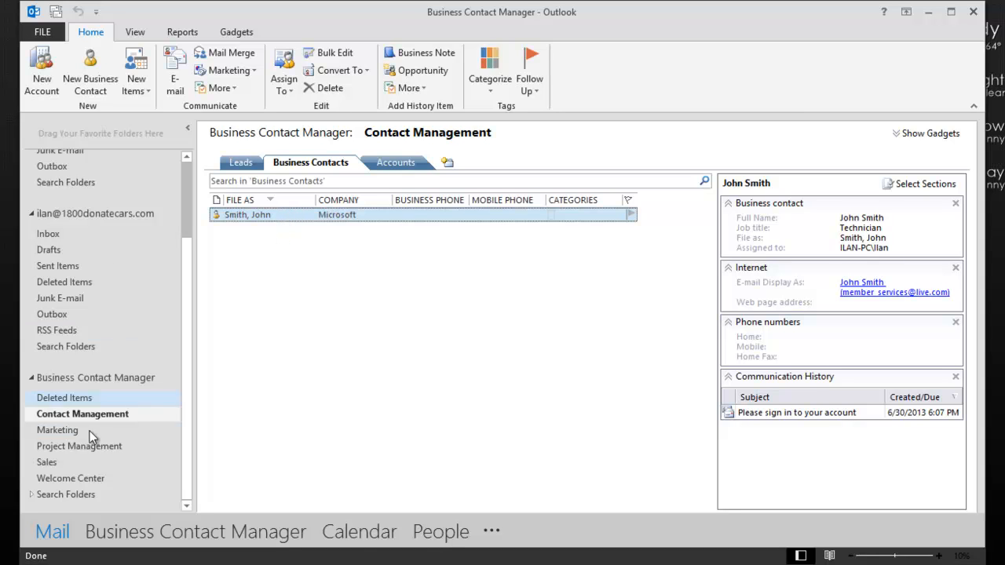
# Step: Open the contact's linked sign-in e-mail from its history and check its record-type options
pyautogui.doubleClick(258, 215)
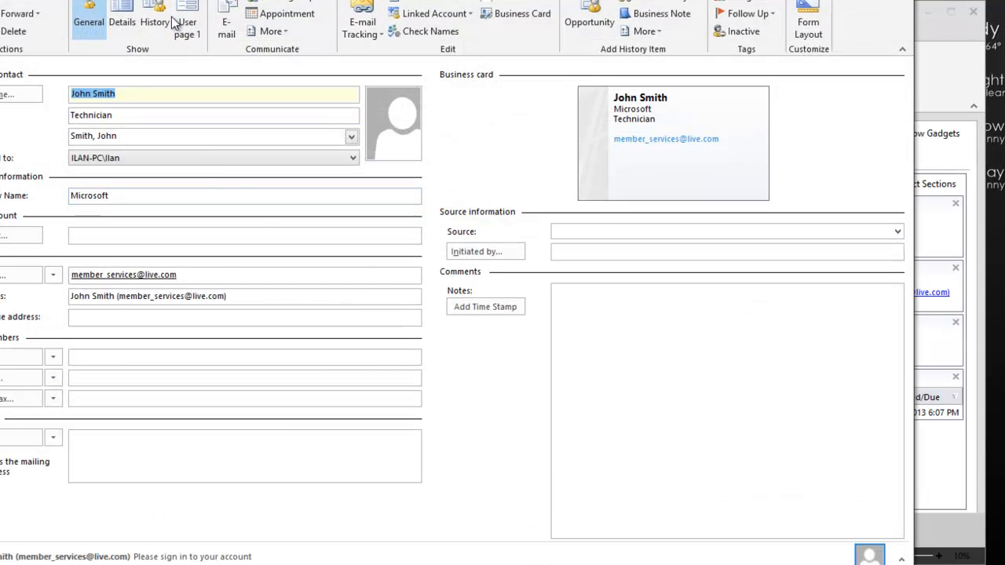
pyautogui.click(155, 22)
pyautogui.doubleClick(156, 147)
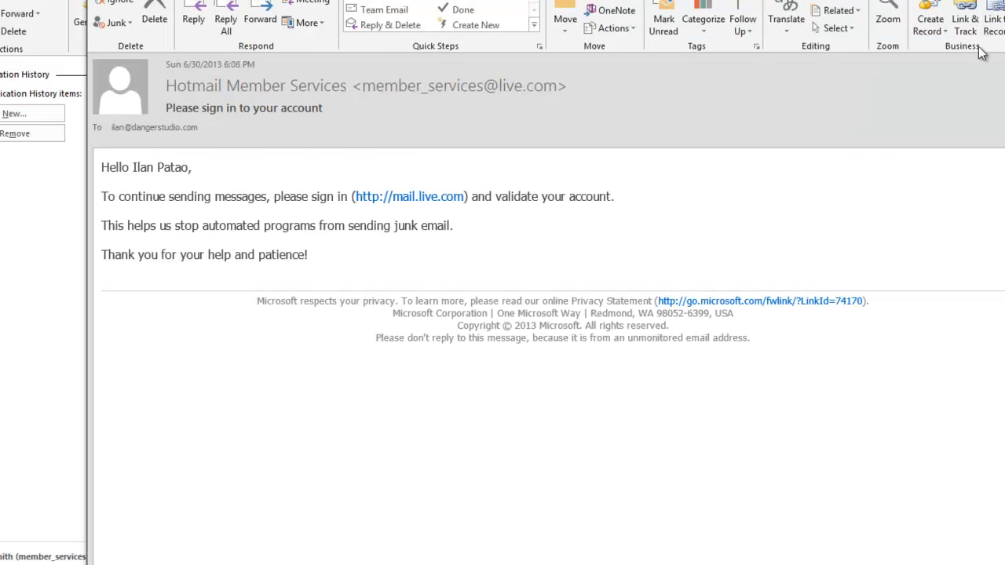
pyautogui.click(933, 28)
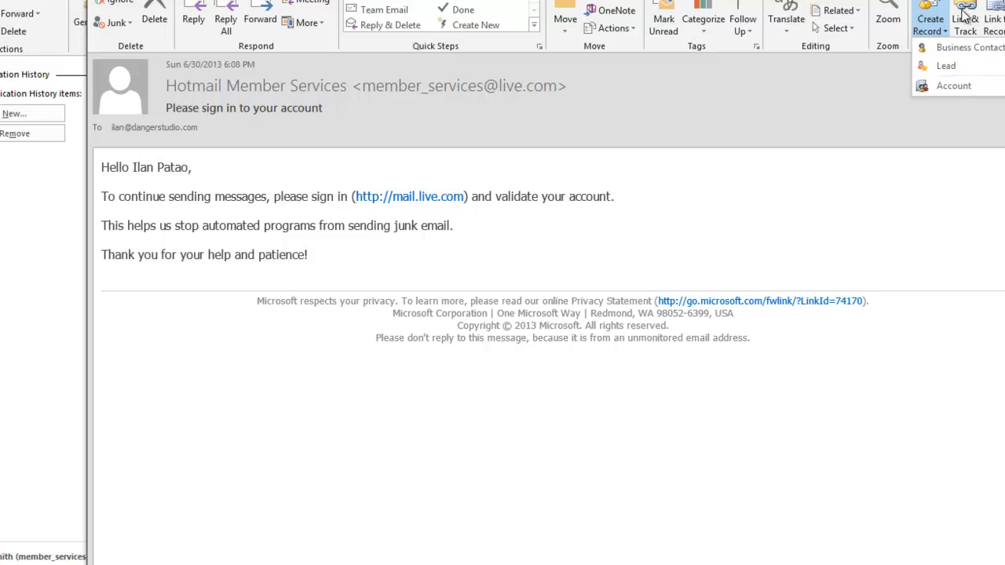
pyautogui.click(971, 22)
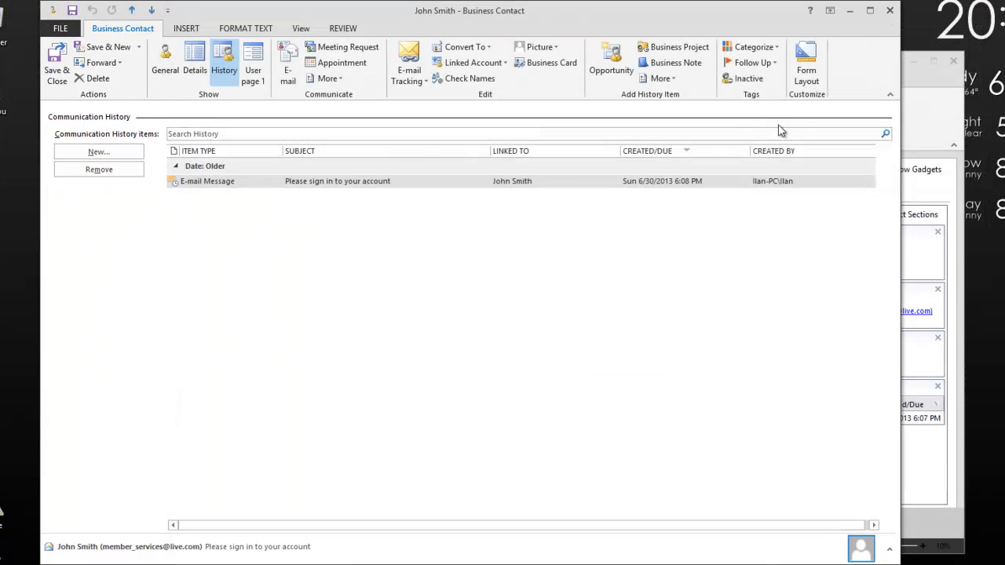
# Step: Close the contact record and exit Outlook, leaving the desktop
pyautogui.click(356, 290)
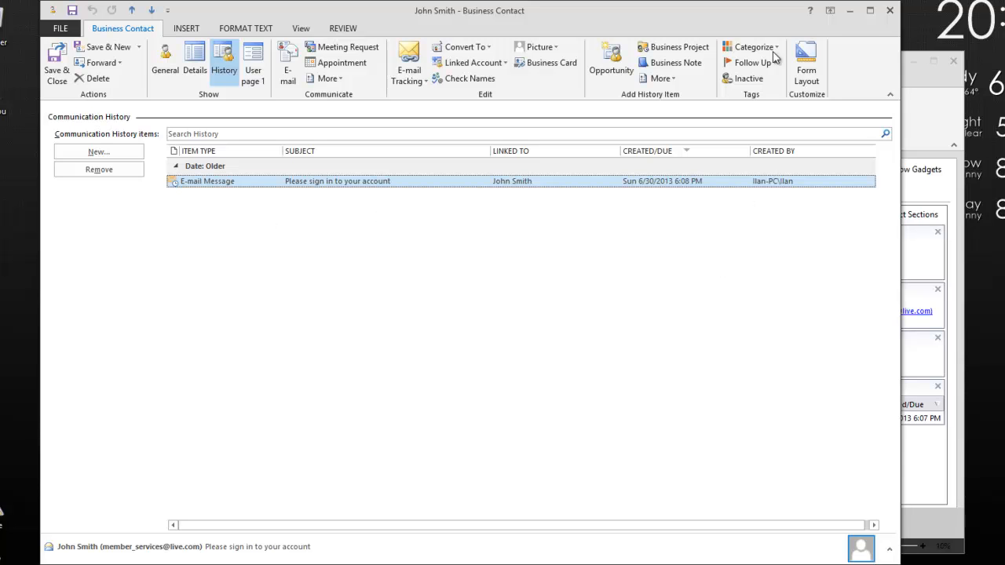
pyautogui.click(889, 11)
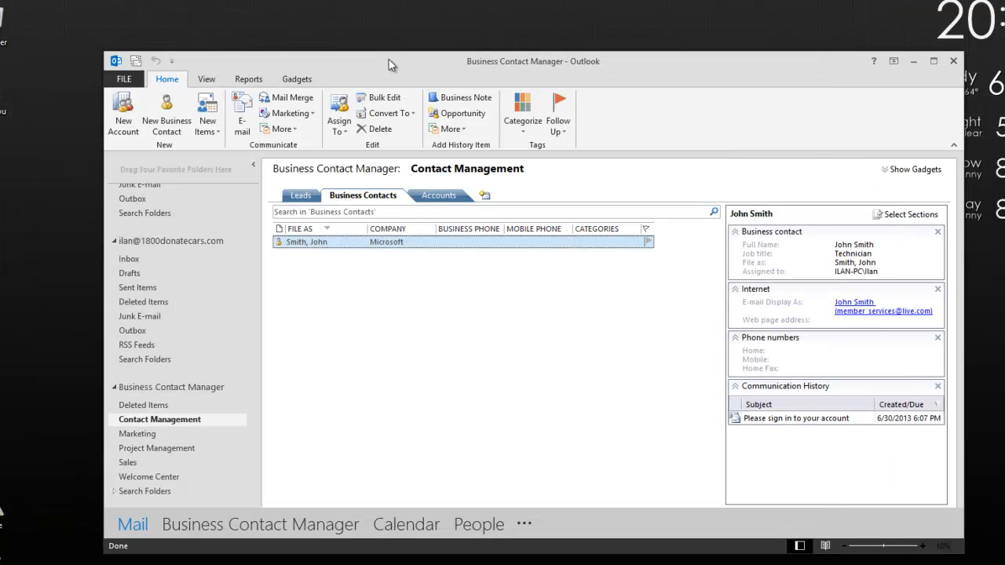
pyautogui.click(954, 60)
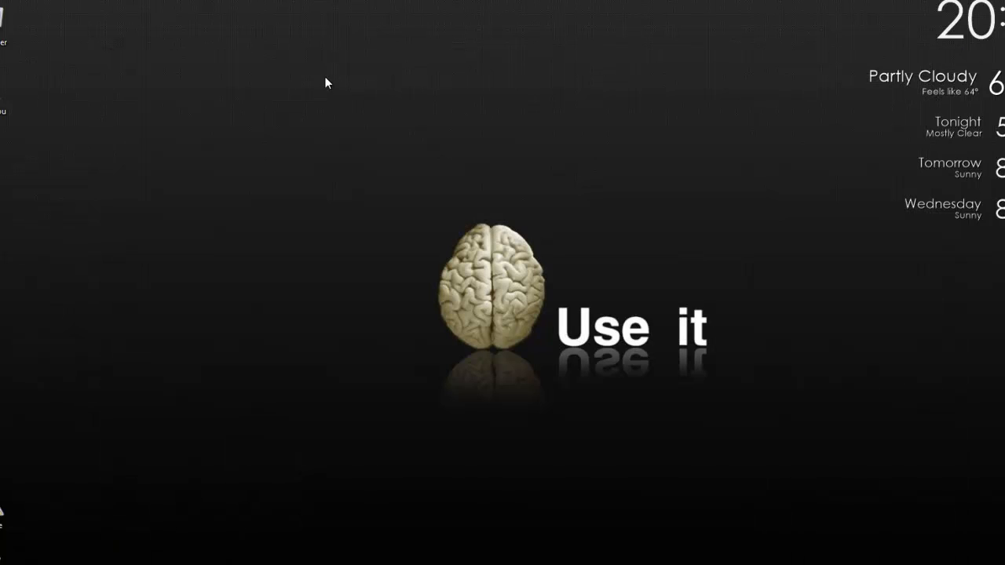